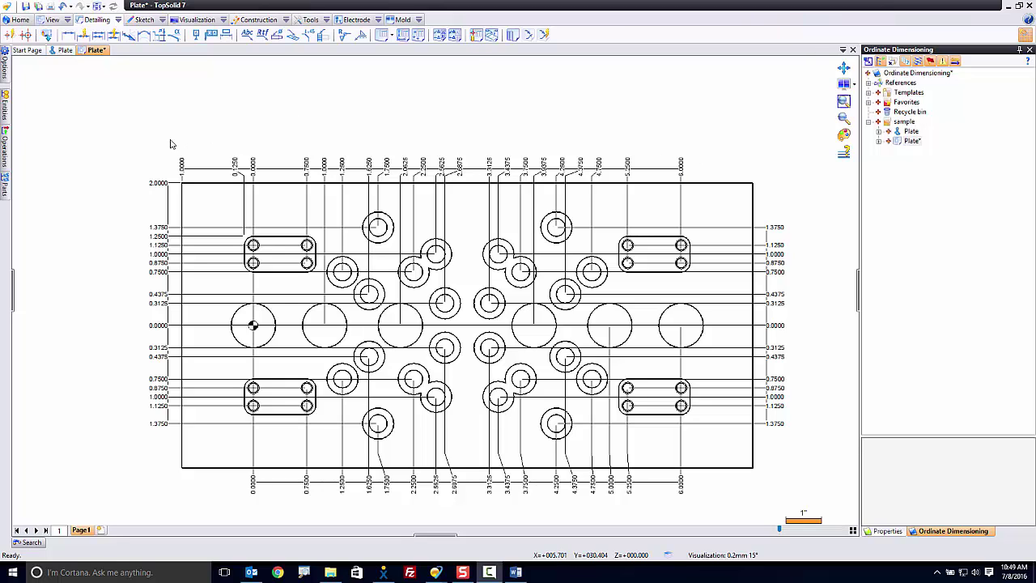
Step: Open and pin the Entities panel, then close the Entities, Parts and Operations panels
{"action": "left_click", "coordinate": [6, 109]}
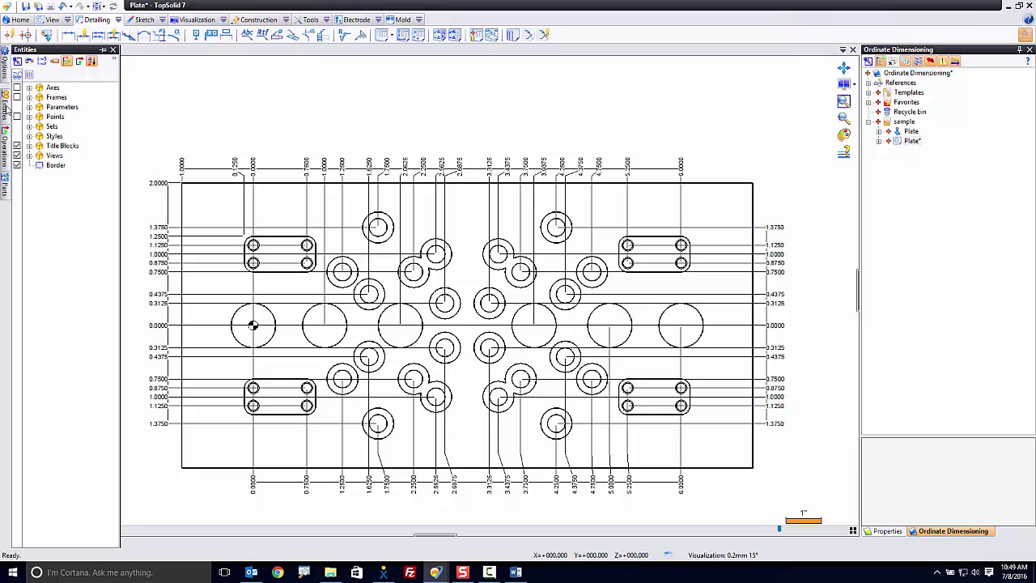
{"action": "left_click", "coordinate": [102, 49]}
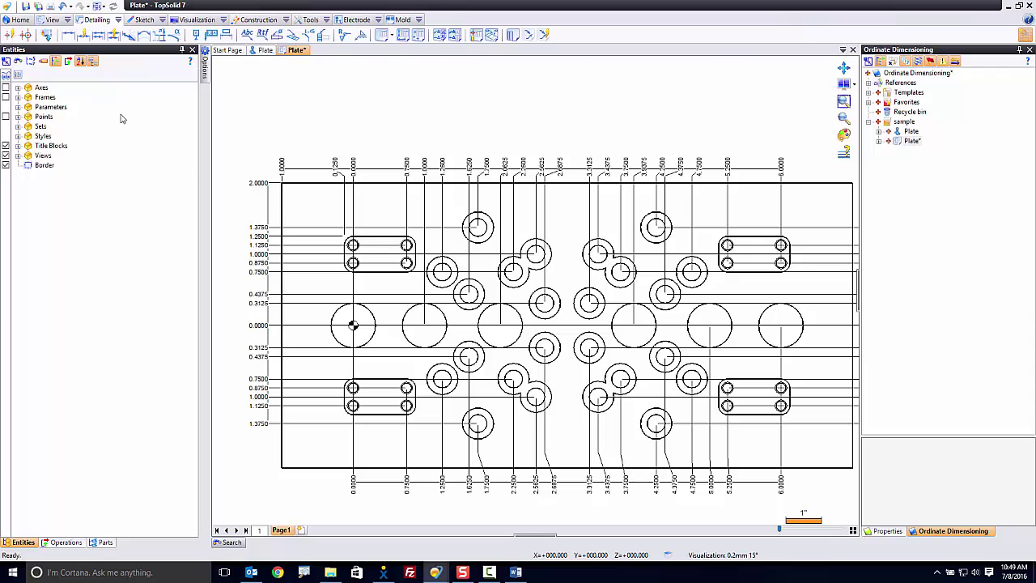
{"action": "left_click", "coordinate": [192, 50]}
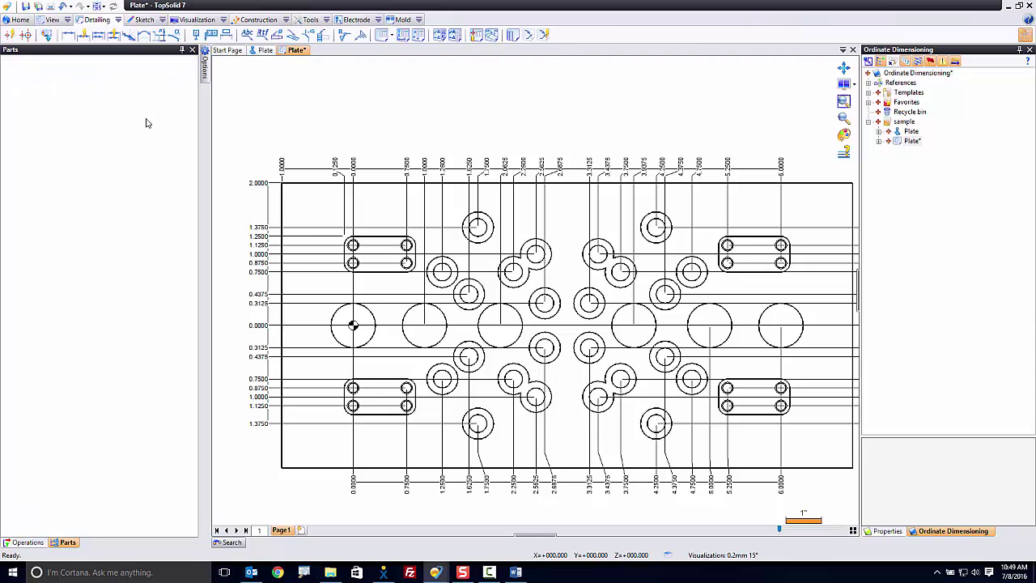
{"action": "left_click", "coordinate": [191, 49]}
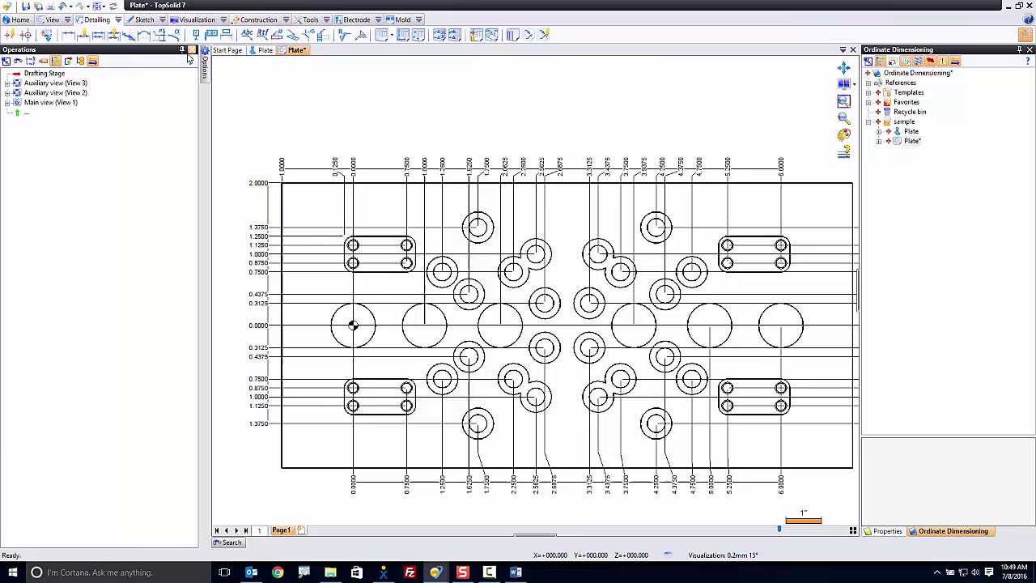
{"action": "left_click", "coordinate": [191, 49]}
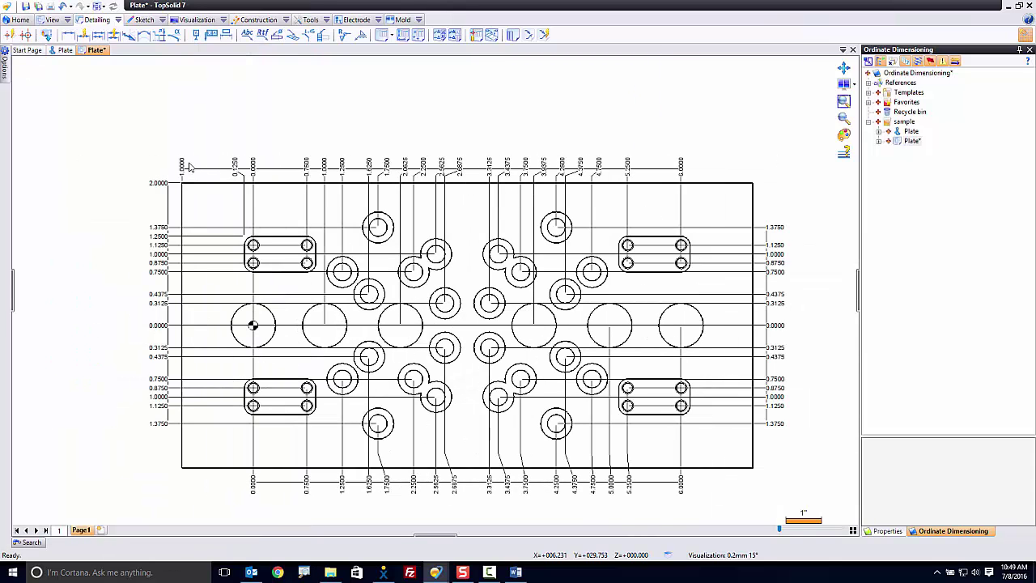
Step: Reopen the Entities panel from the application menu's View > Entities
{"action": "left_click", "coordinate": [6, 8]}
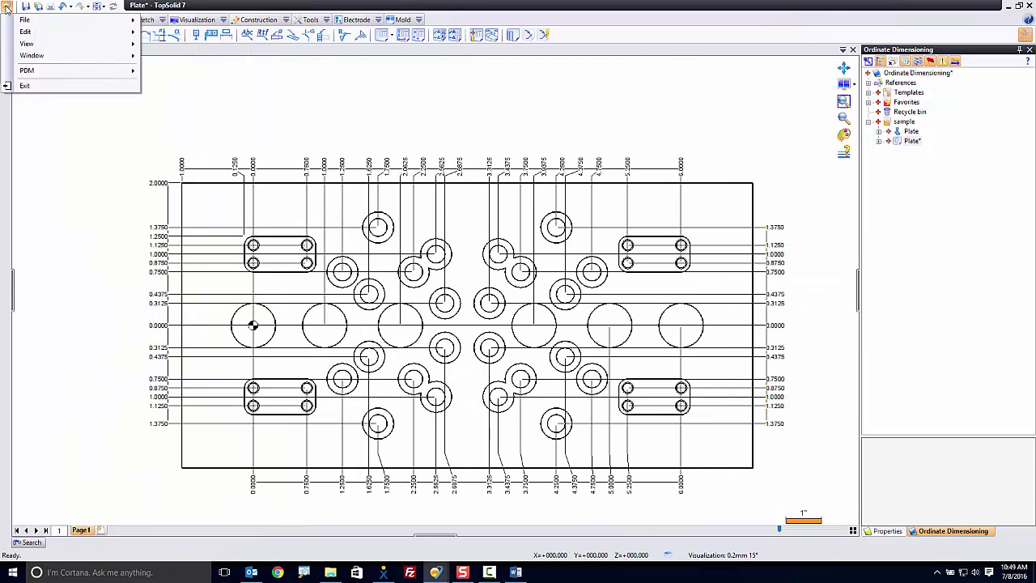
{"action": "mouse_move", "coordinate": [36, 43]}
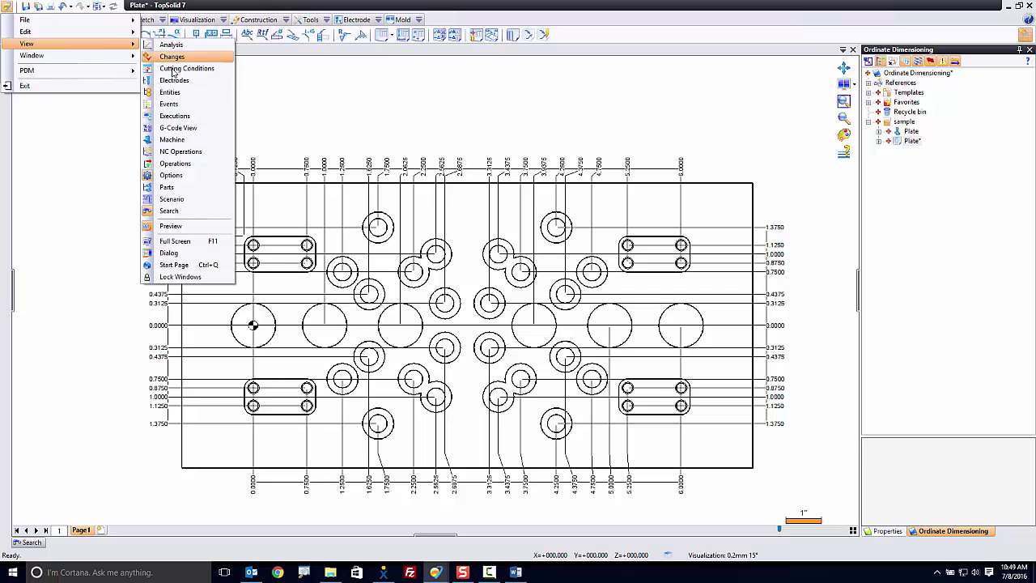
{"action": "left_click", "coordinate": [179, 95]}
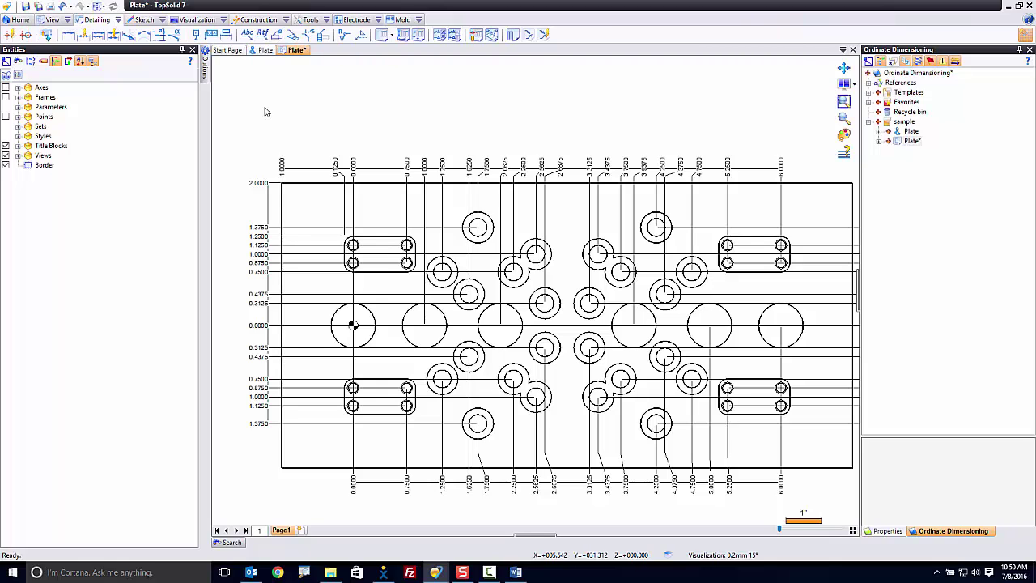
{"action": "right_click", "coordinate": [120, 53]}
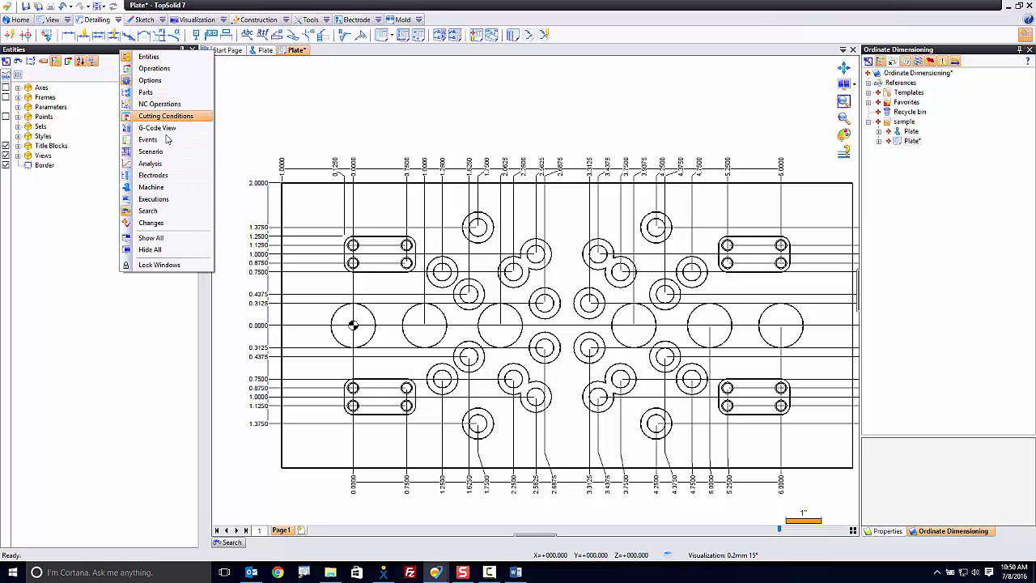
{"action": "left_click", "coordinate": [315, 108]}
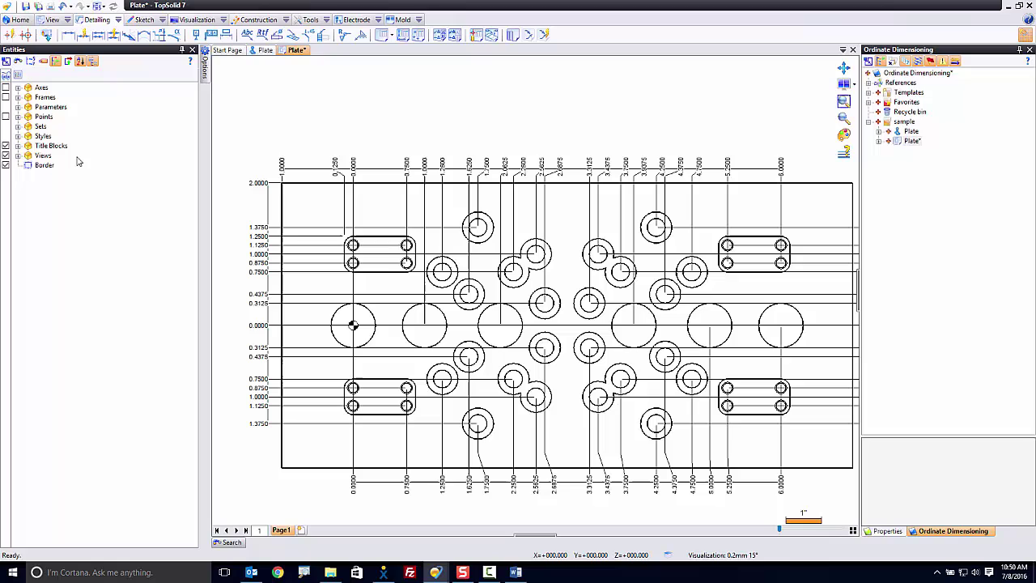
{"action": "left_click", "coordinate": [81, 63]}
{"action": "left_click", "coordinate": [82, 64]}
Step: Expand Styles and move the top row of ordinate dimensions slightly higher
{"action": "left_click", "coordinate": [19, 136]}
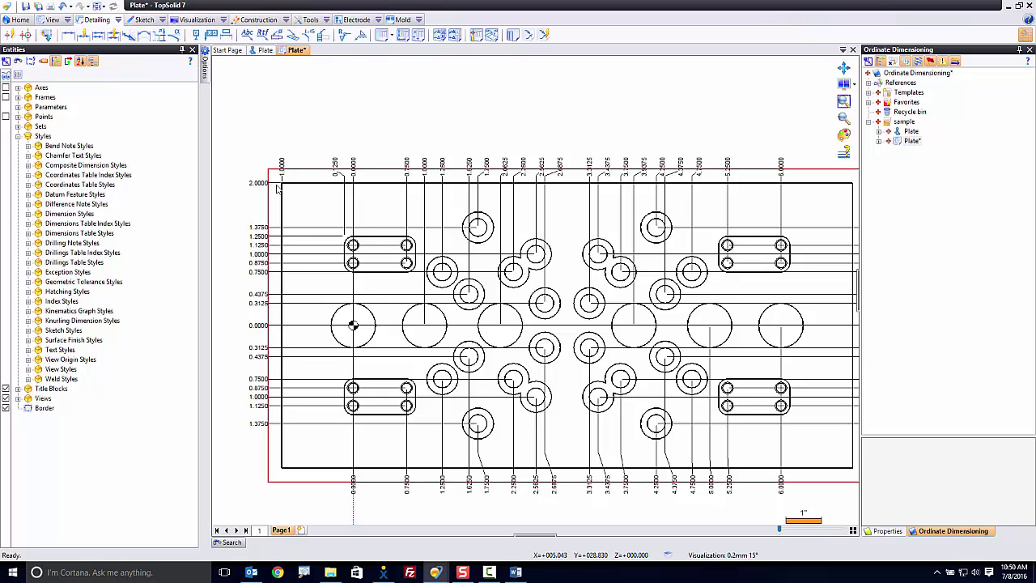
{"action": "left_click", "coordinate": [326, 134]}
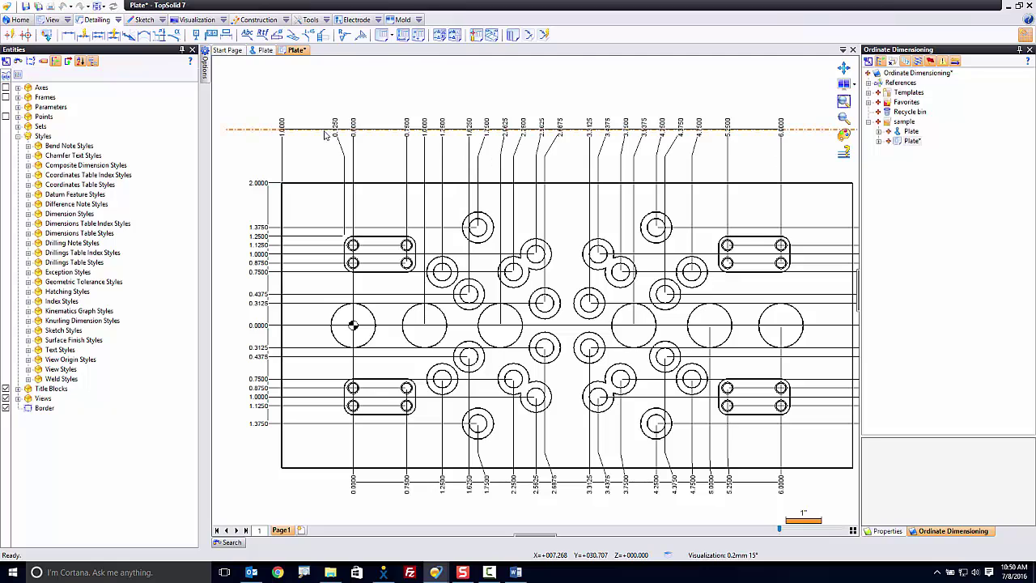
{"action": "left_click", "coordinate": [317, 158]}
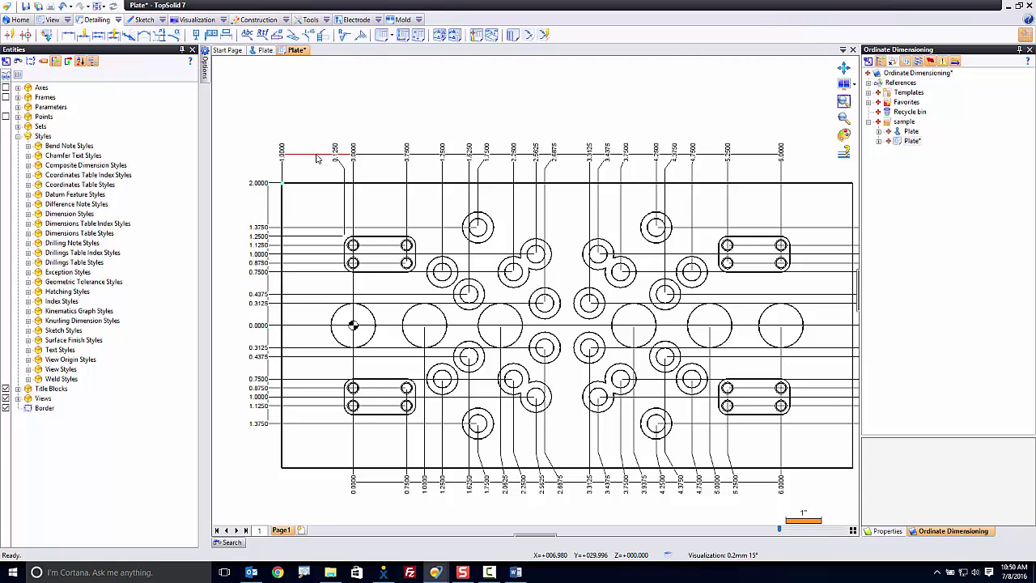
Step: Expand Composite Dimension Styles and bring up actions for Composite Dimension Style 1
{"action": "left_click", "coordinate": [89, 165]}
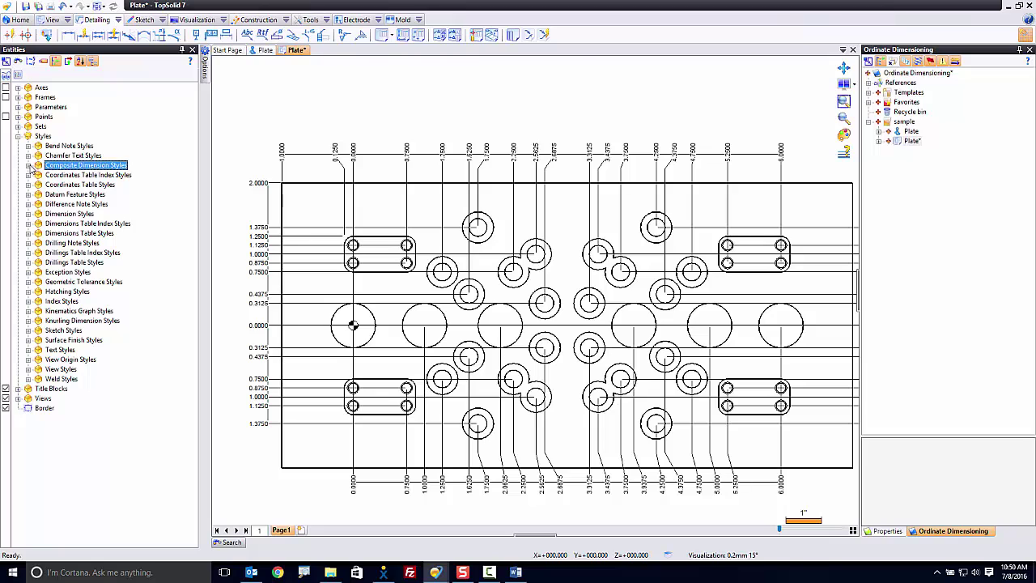
{"action": "left_click", "coordinate": [28, 165]}
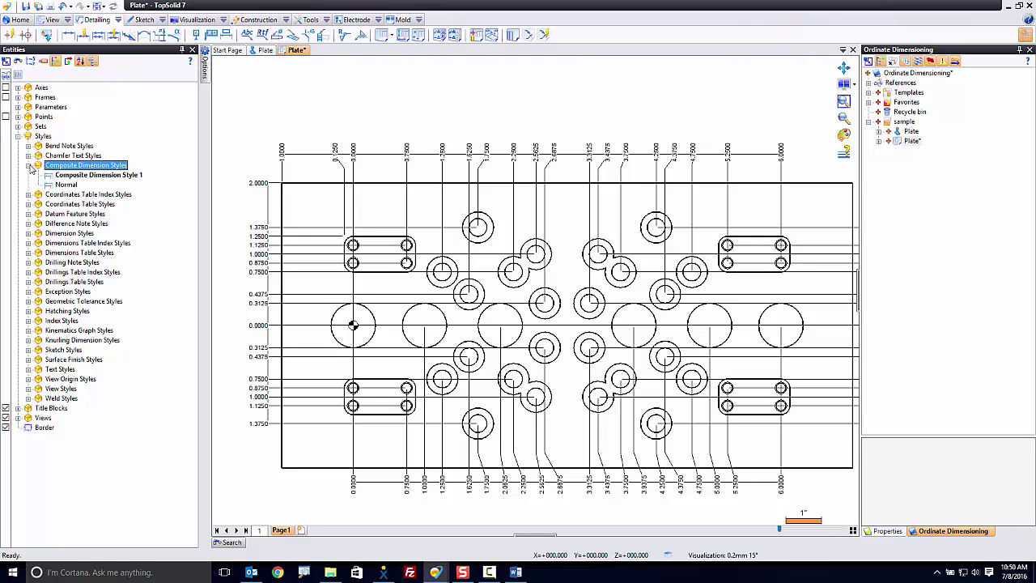
{"action": "left_click", "coordinate": [89, 175]}
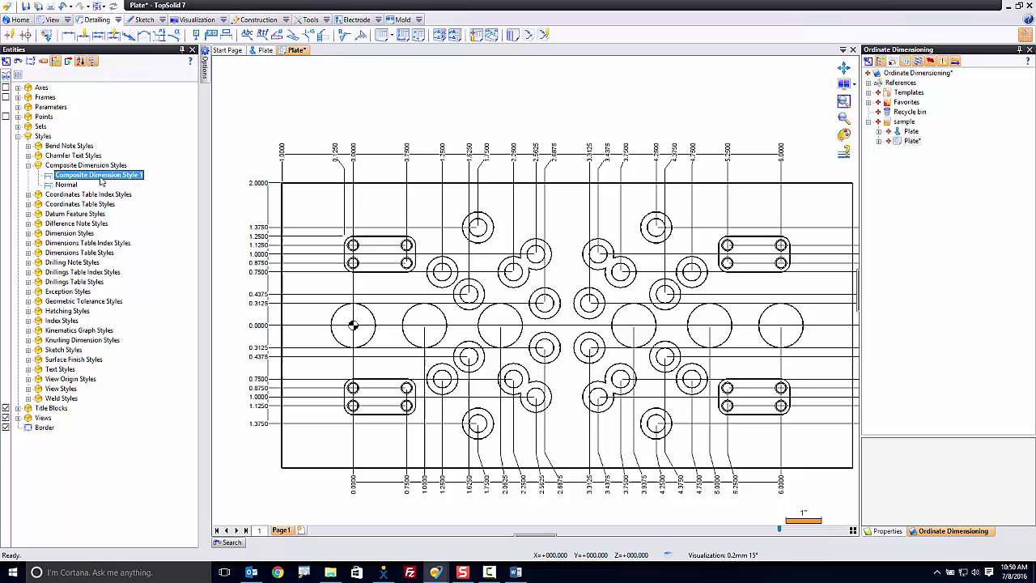
{"action": "right_click", "coordinate": [109, 180]}
Step: Edit Composite Dimension Style 1 so its ordinate dimension line is Hidden, and confirm
{"action": "left_click", "coordinate": [126, 194]}
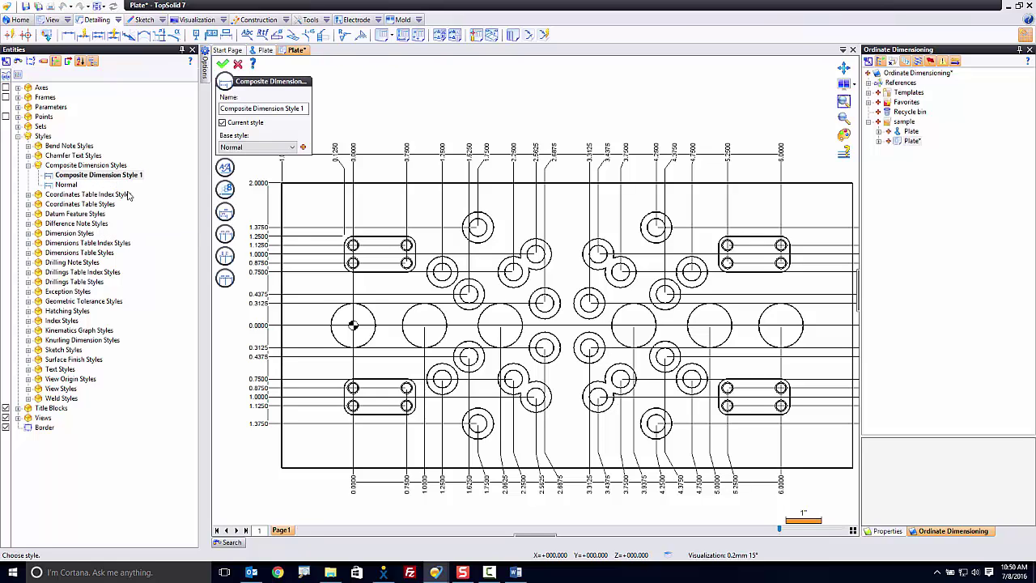
{"action": "left_click", "coordinate": [227, 258]}
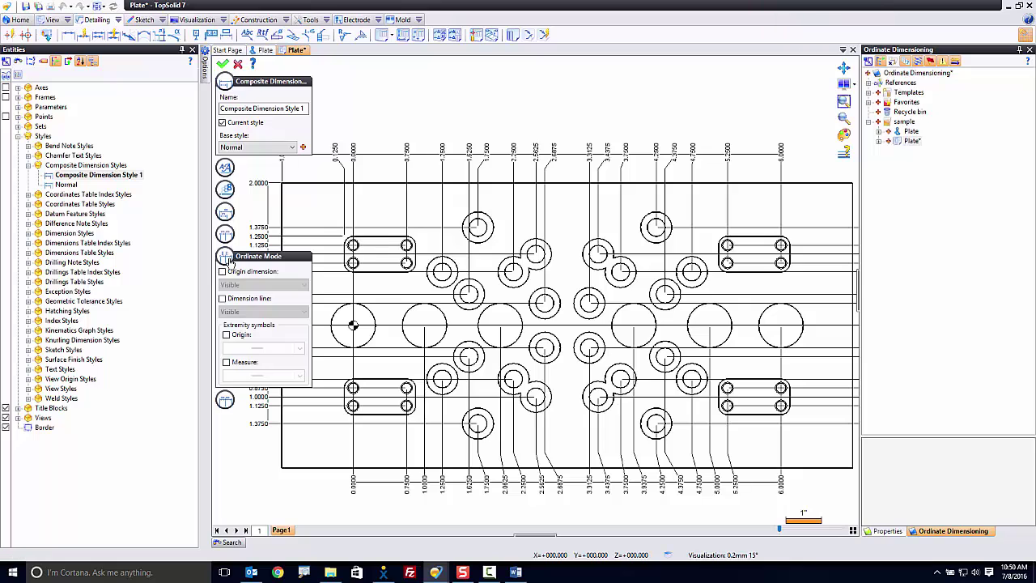
{"action": "left_click", "coordinate": [252, 299]}
{"action": "left_click", "coordinate": [257, 312]}
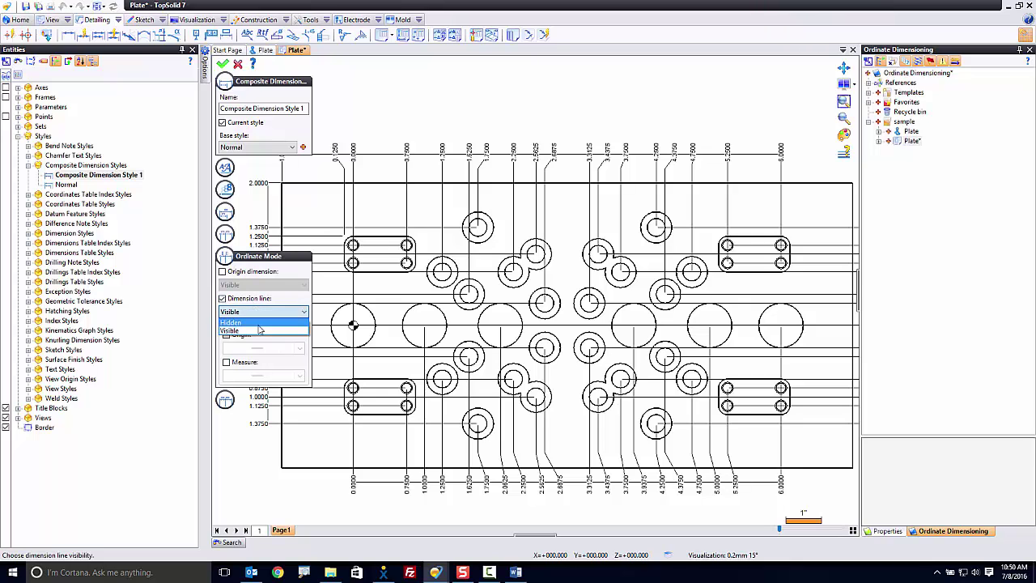
{"action": "left_click", "coordinate": [259, 329]}
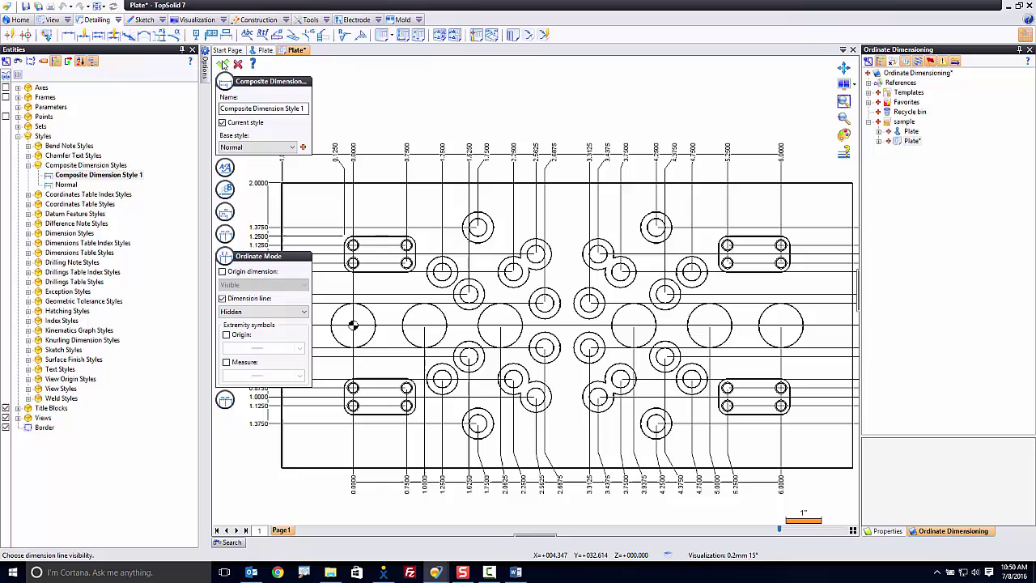
{"action": "left_click", "coordinate": [223, 64]}
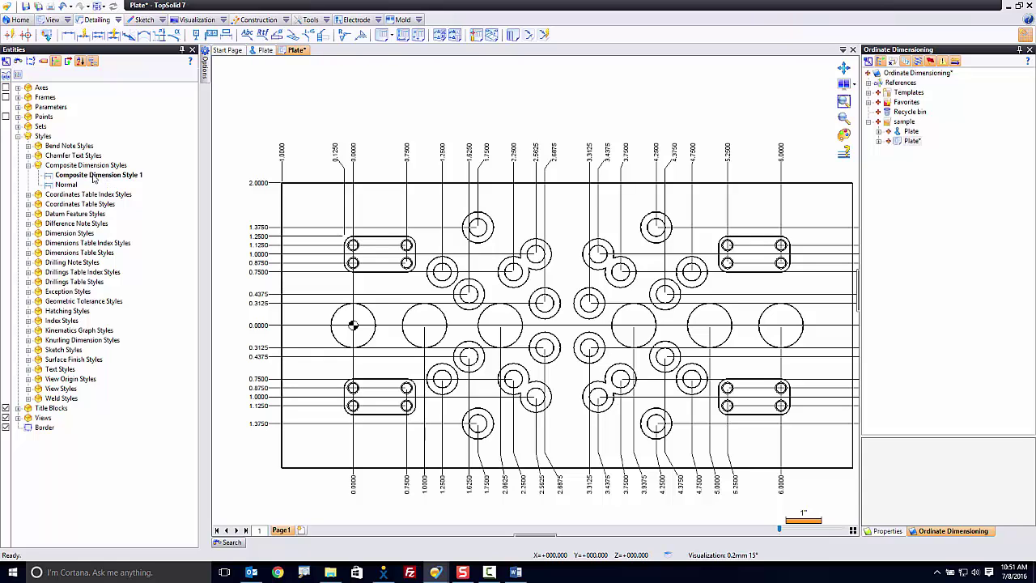
Step: Start a new style from the Composite Dimension Styles group
{"action": "left_click", "coordinate": [83, 166]}
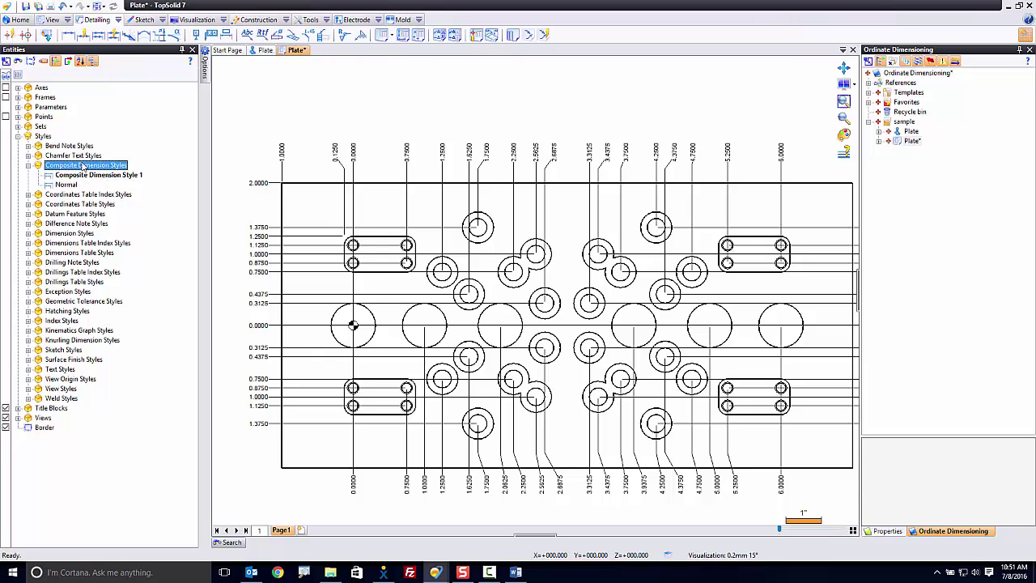
{"action": "right_click", "coordinate": [83, 166]}
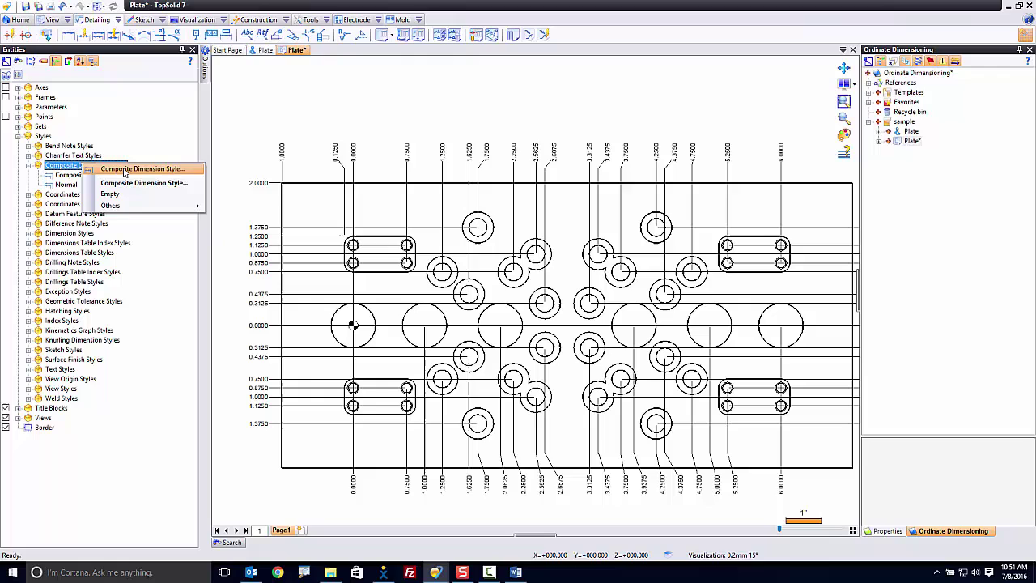
{"action": "left_click", "coordinate": [125, 169]}
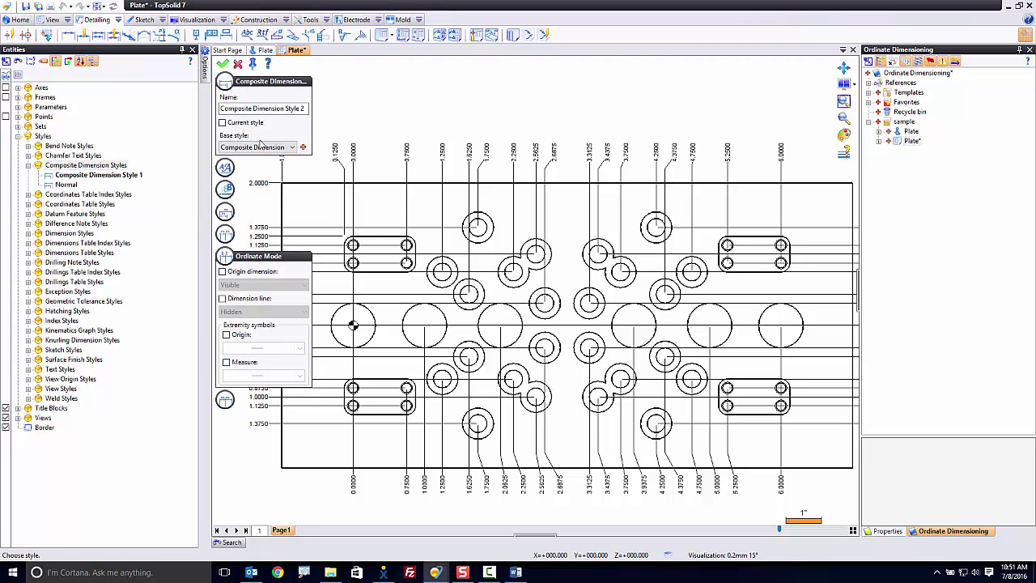
Step: Name it 'Compo Dims 3 places' and base it on Composite Dimension Style 1
{"action": "left_click", "coordinate": [275, 108]}
{"action": "key", "text": "ctrl+a"}
{"action": "type", "text": "C"}
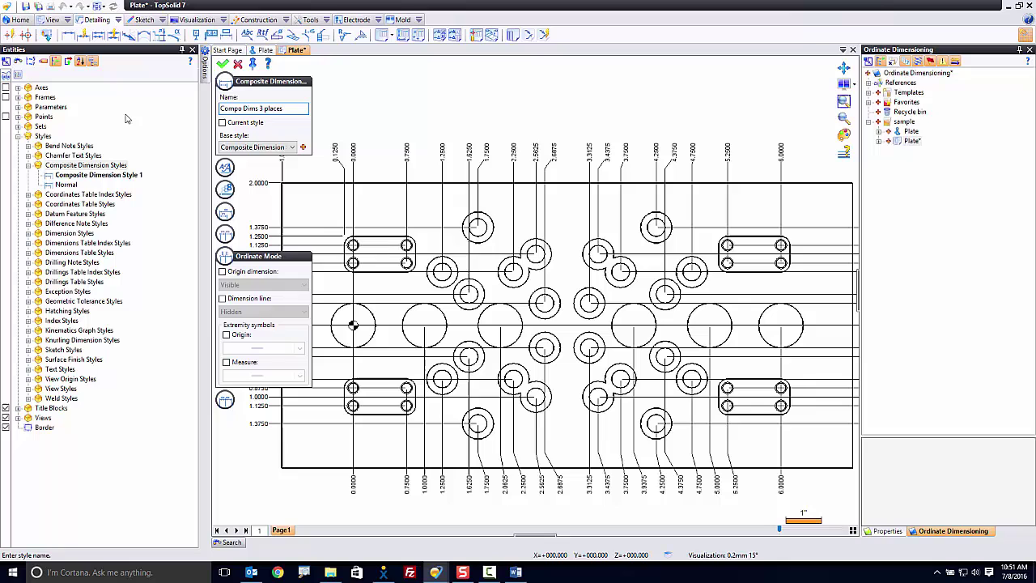
{"action": "left_click", "coordinate": [242, 147]}
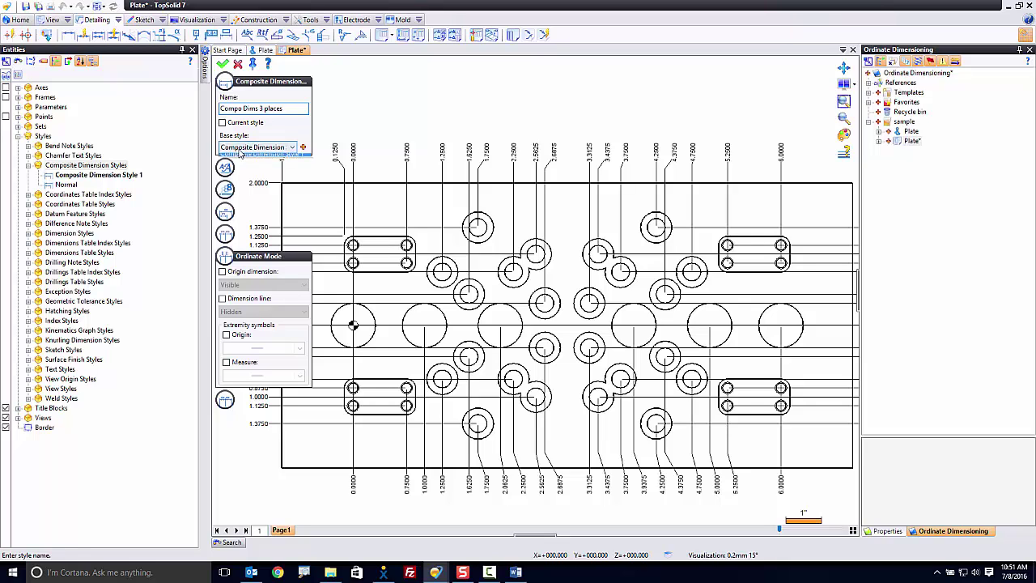
{"action": "left_click", "coordinate": [257, 166]}
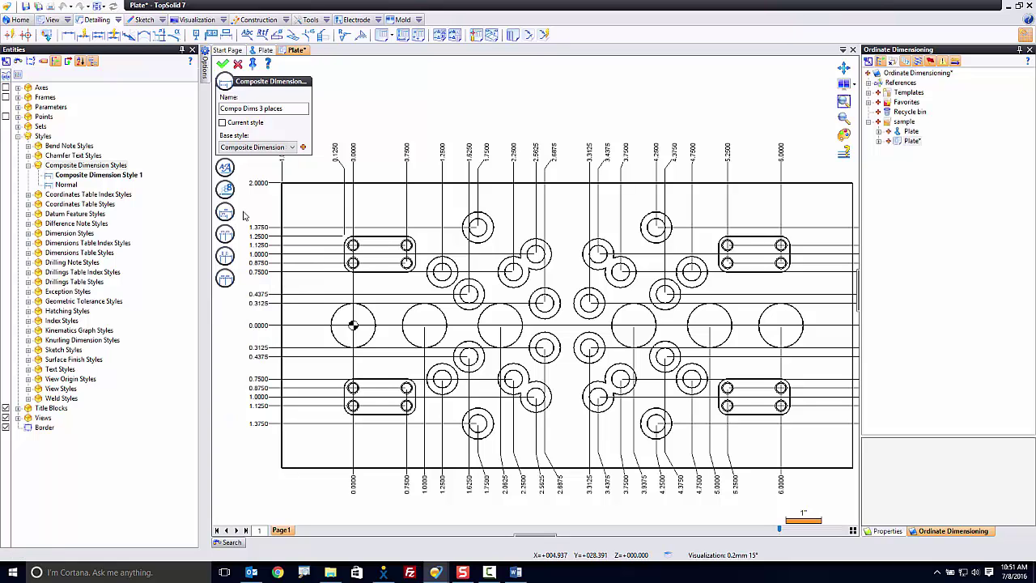
Step: Set the style's dimension text height to 0.1875in
{"action": "mouse_move", "coordinate": [228, 172]}
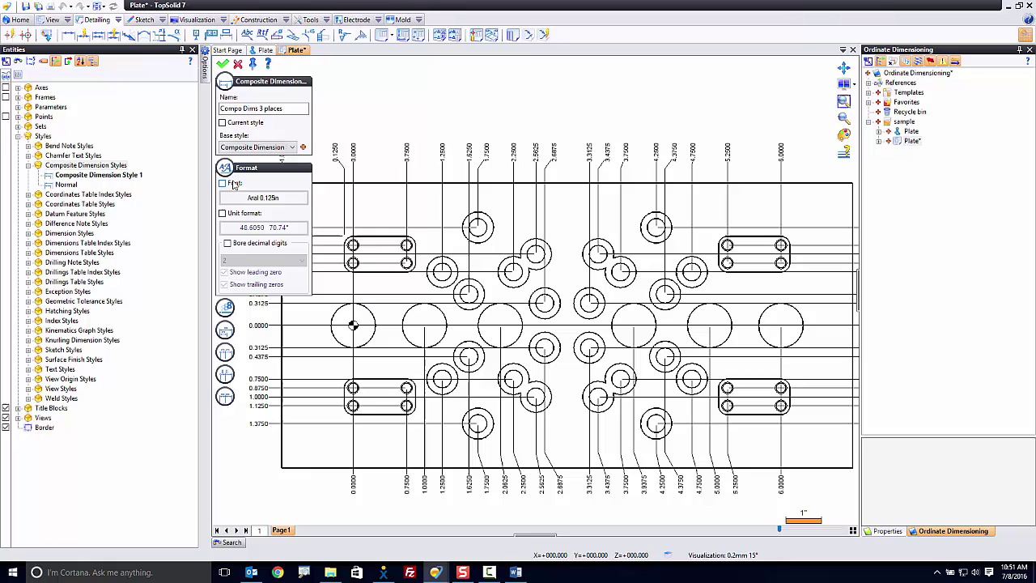
{"action": "left_click", "coordinate": [257, 200]}
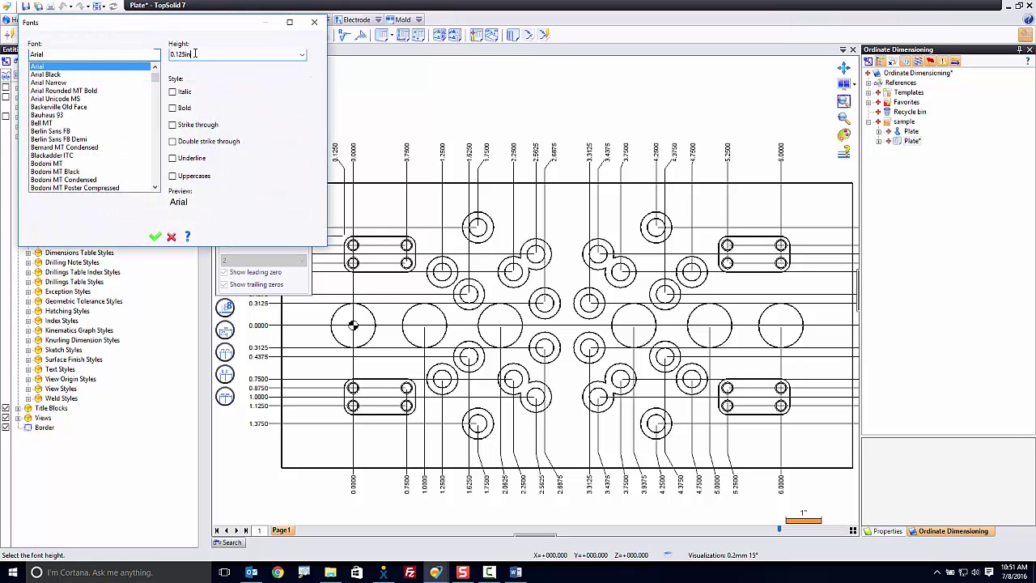
{"action": "double_click", "coordinate": [195, 54]}
{"action": "type", "text": ".1875"}
{"action": "key", "text": "Tab"}
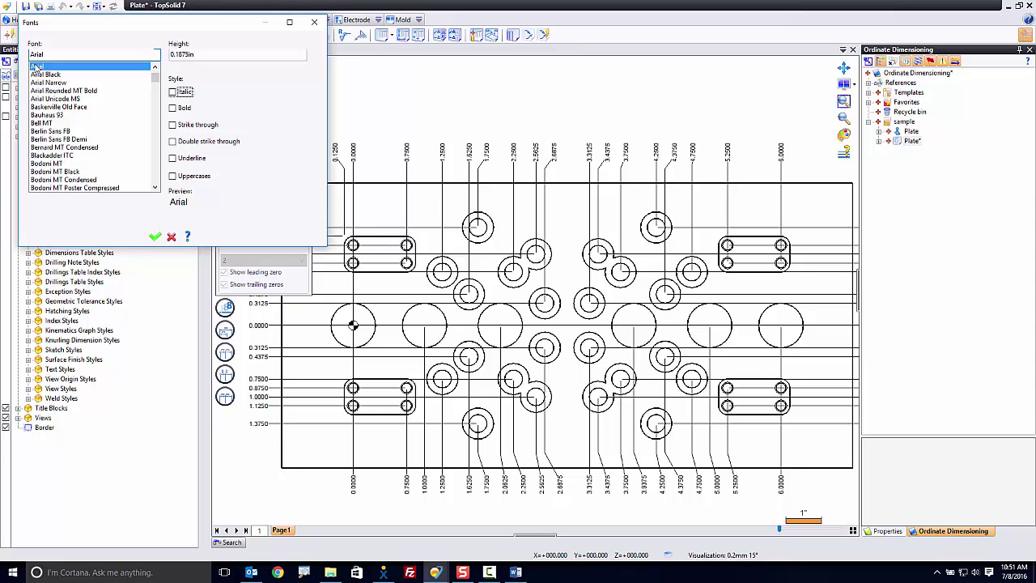
{"action": "left_click", "coordinate": [155, 236]}
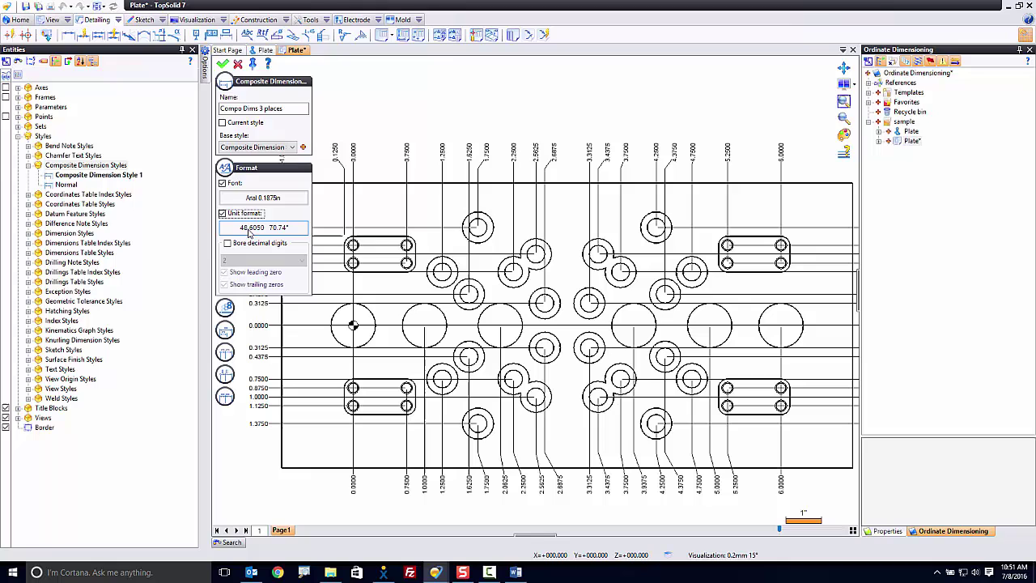
Step: Set the unit format to 3 decimal digits and save the Compo Dims 3 places style
{"action": "left_click", "coordinate": [243, 227]}
{"action": "left_click", "coordinate": [156, 161]}
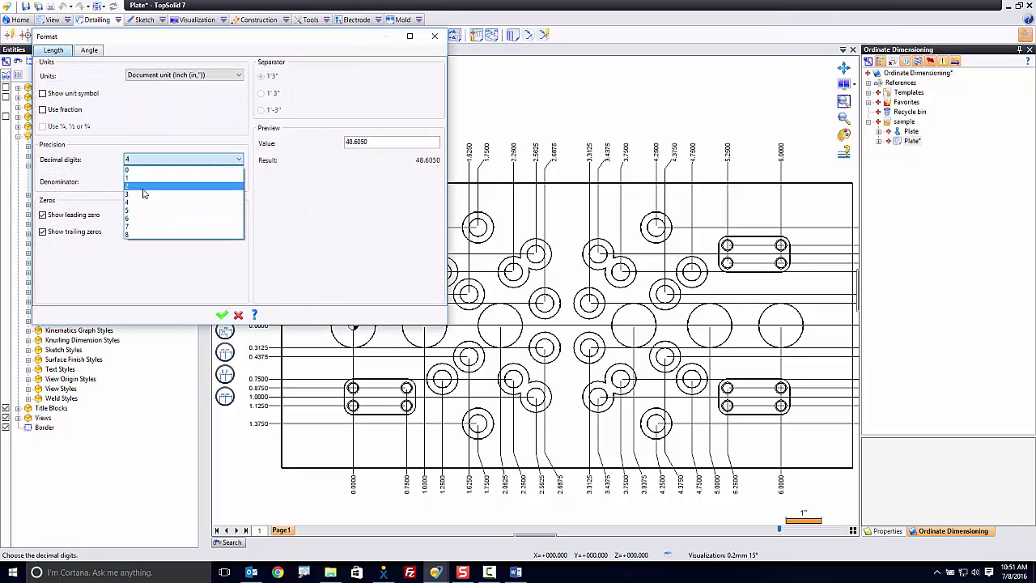
{"action": "left_click", "coordinate": [144, 195]}
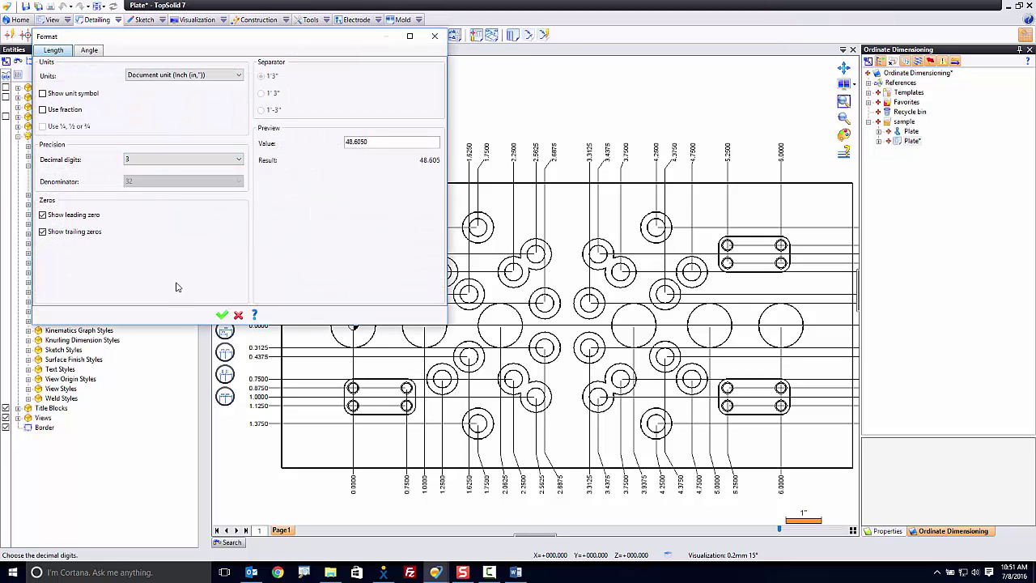
{"action": "left_click", "coordinate": [222, 315]}
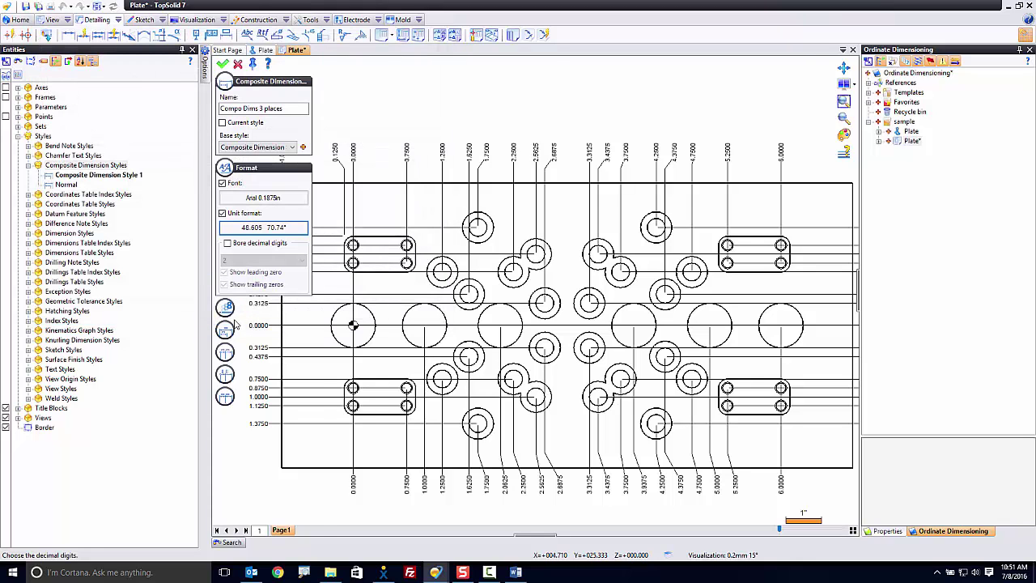
{"action": "left_click", "coordinate": [225, 309]}
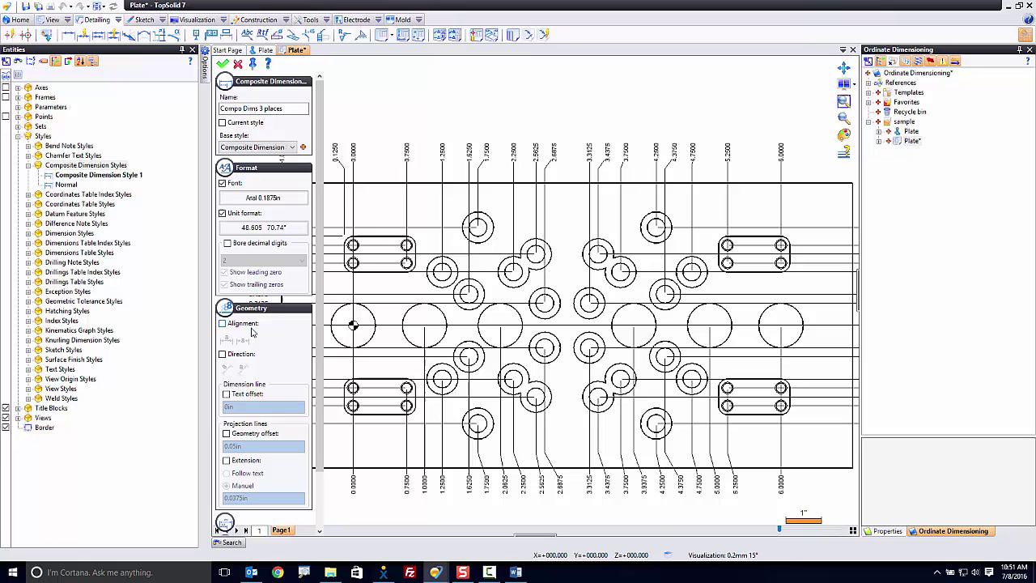
{"action": "left_click", "coordinate": [225, 309]}
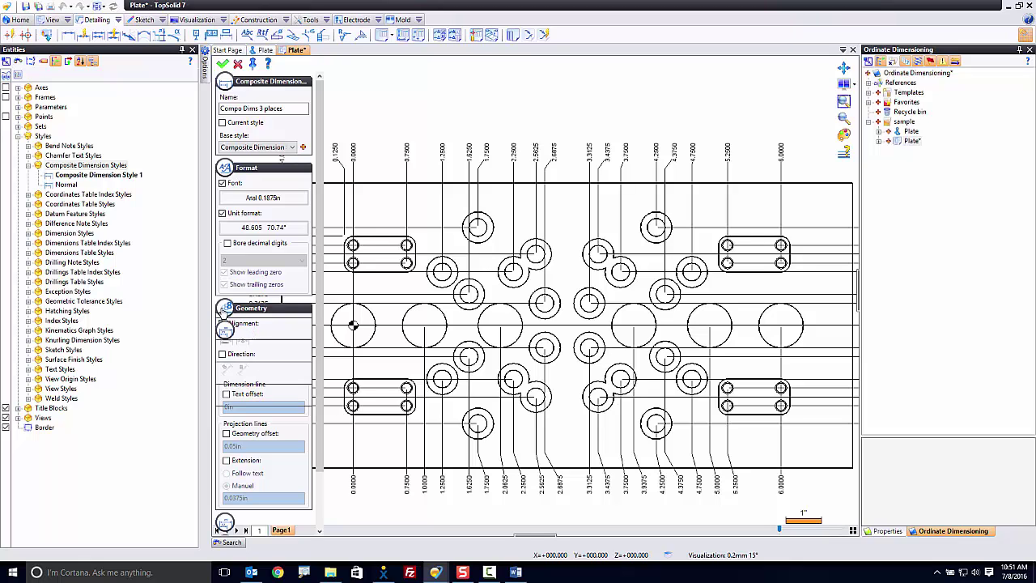
{"action": "left_click", "coordinate": [223, 64]}
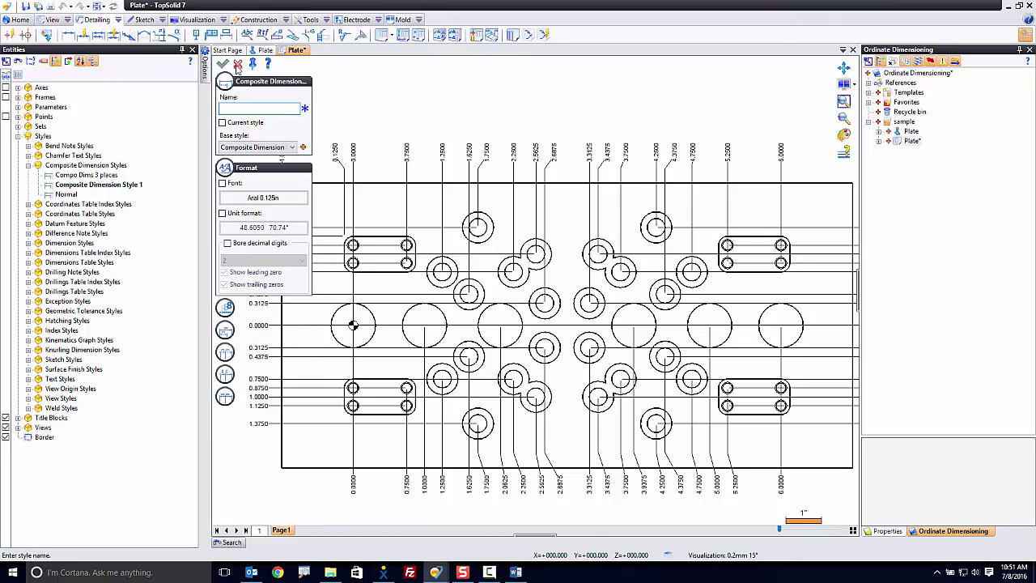
Step: Close the style editor and apply Compo Dims 3 places to the plate's ordinate dimensions
{"action": "left_click", "coordinate": [237, 64]}
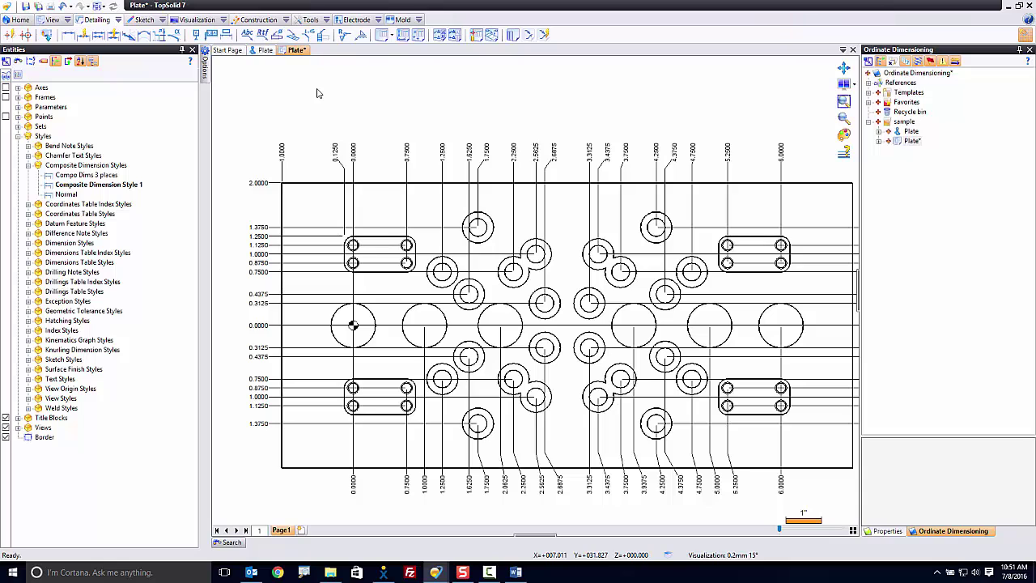
{"action": "right_click", "coordinate": [94, 176]}
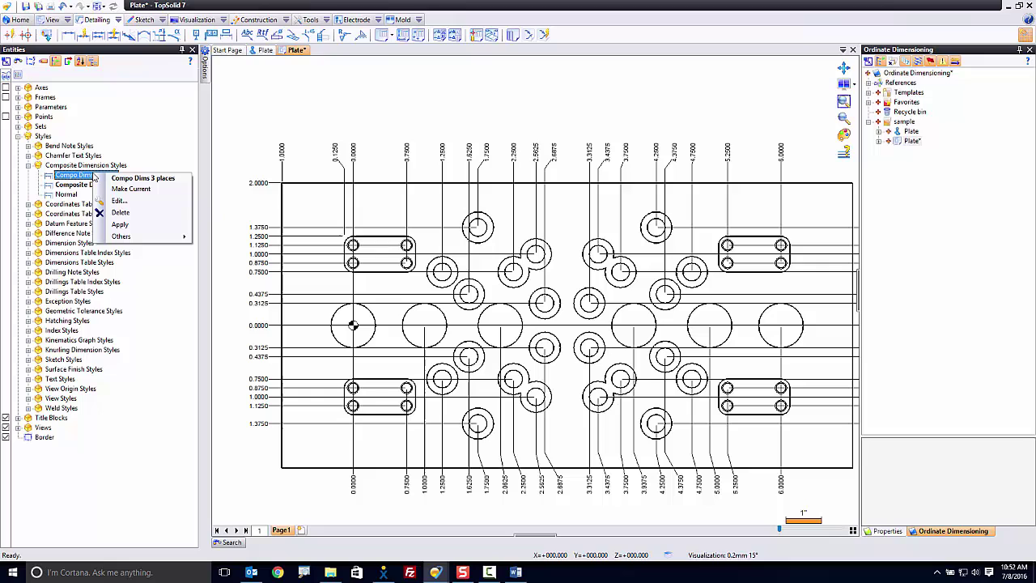
{"action": "left_click", "coordinate": [116, 227]}
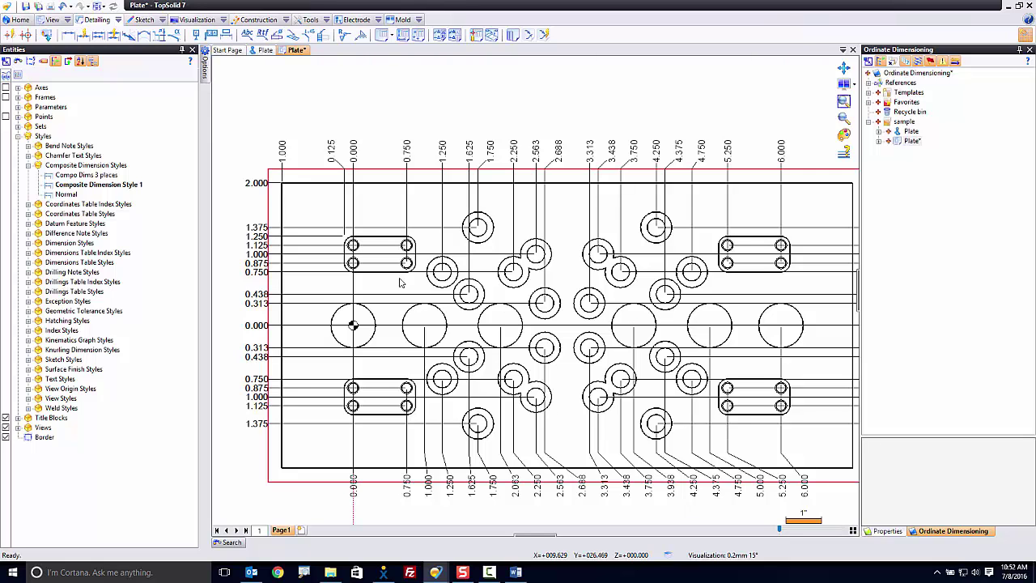
{"action": "scroll", "coordinate": [349, 286], "scroll_direction": "down", "scroll_amount": 2}
{"action": "scroll", "coordinate": [340, 133], "scroll_direction": "down", "scroll_amount": 2}
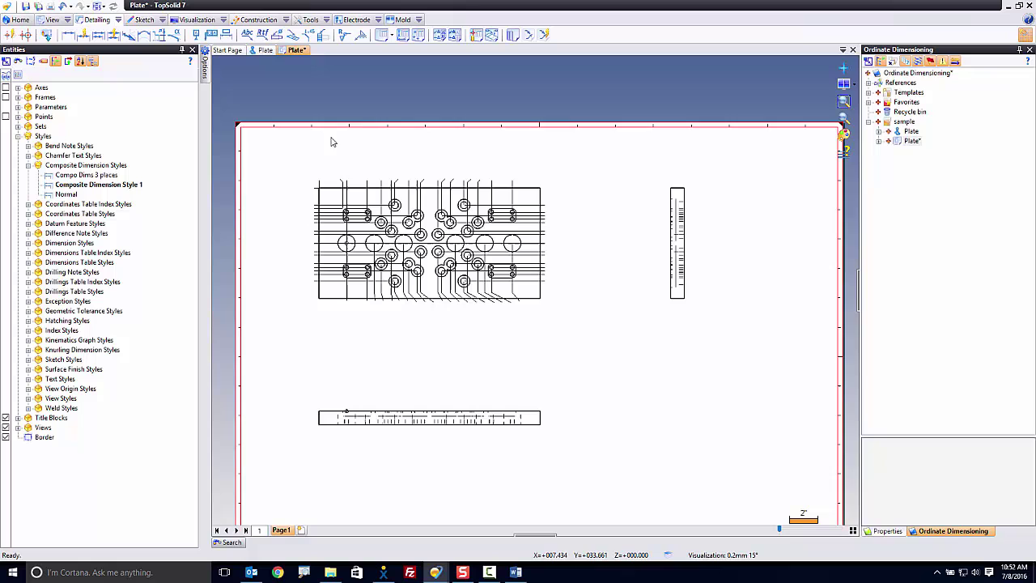
{"action": "scroll", "coordinate": [579, 277], "scroll_direction": "up", "scroll_amount": 1}
{"action": "scroll", "coordinate": [583, 314], "scroll_direction": "up", "scroll_amount": 2}
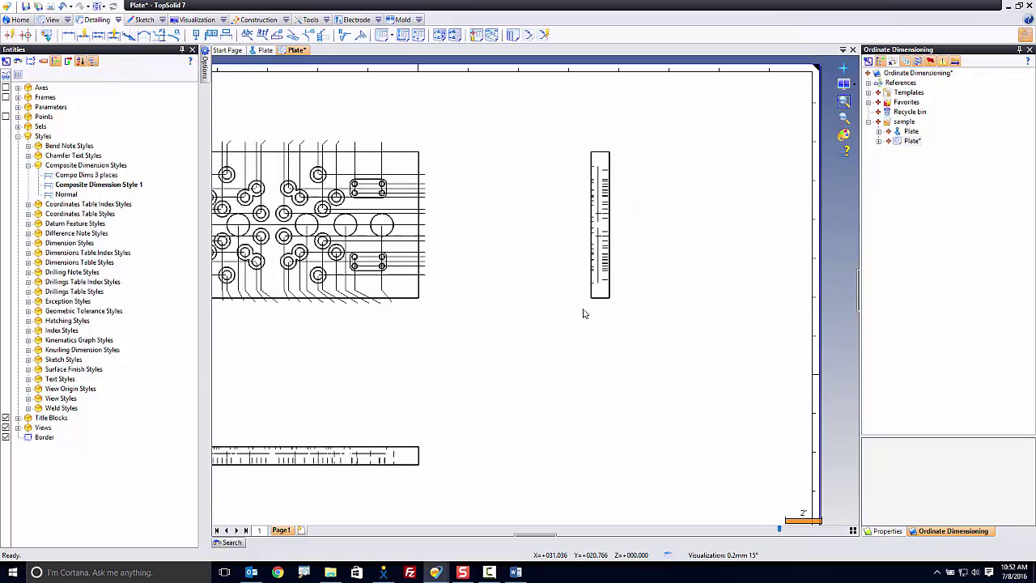
Step: Dimension the side view's 4.0000 height and drag the dimension further left
{"action": "left_click", "coordinate": [28, 165]}
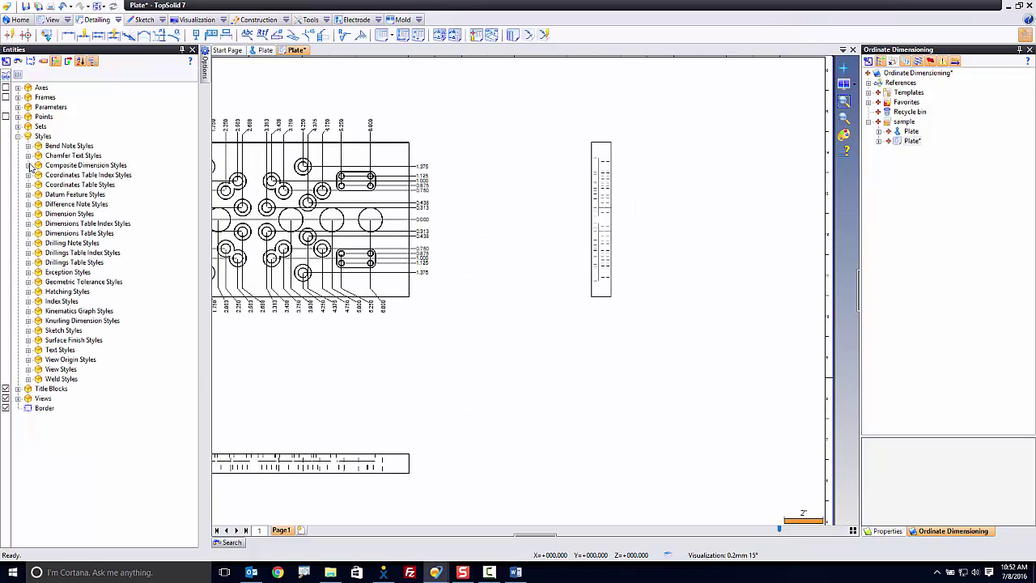
{"action": "left_click", "coordinate": [69, 36]}
{"action": "scroll", "coordinate": [626, 113], "scroll_direction": "up", "scroll_amount": 1}
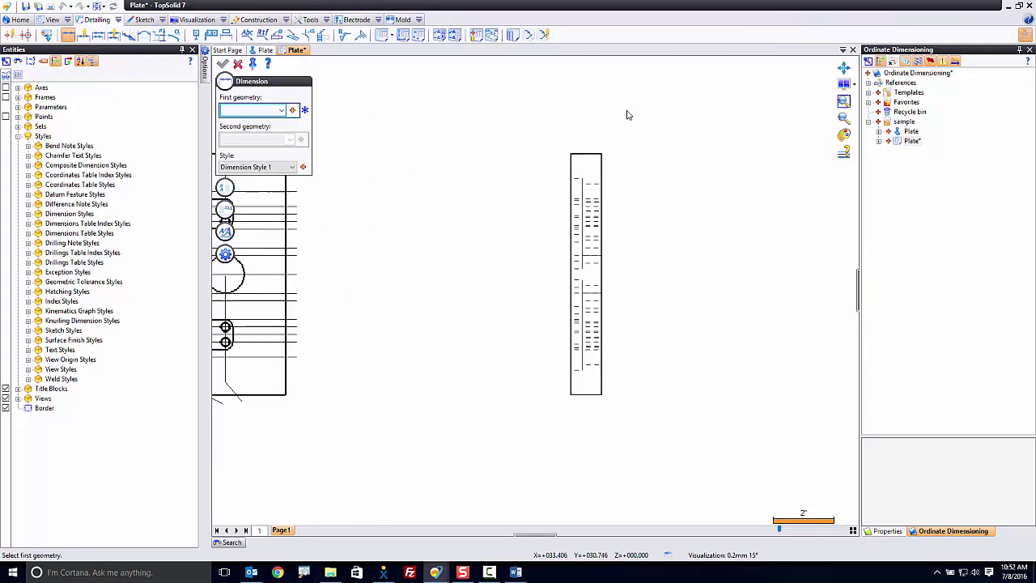
{"action": "left_click", "coordinate": [572, 173]}
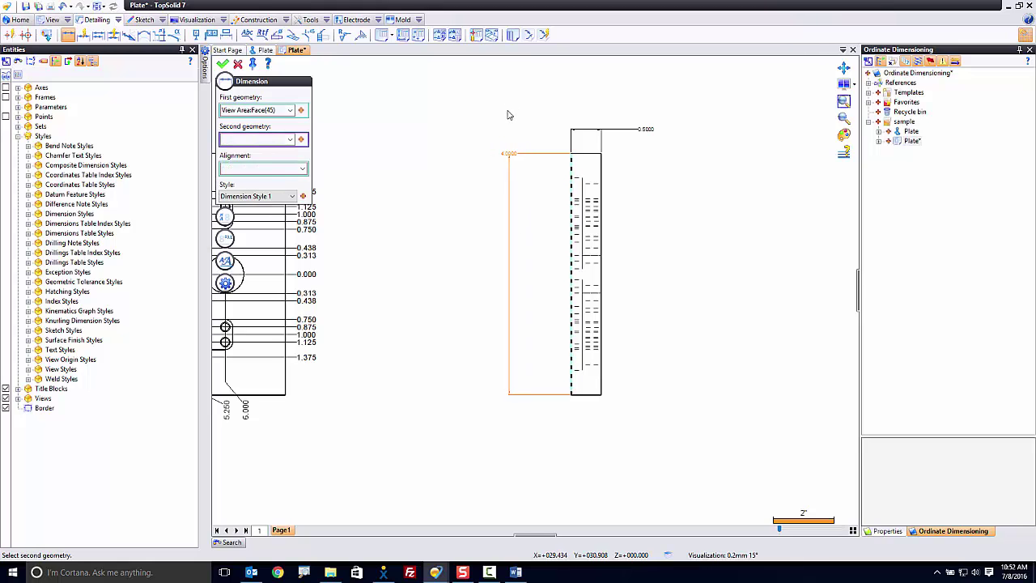
{"action": "left_click", "coordinate": [504, 155]}
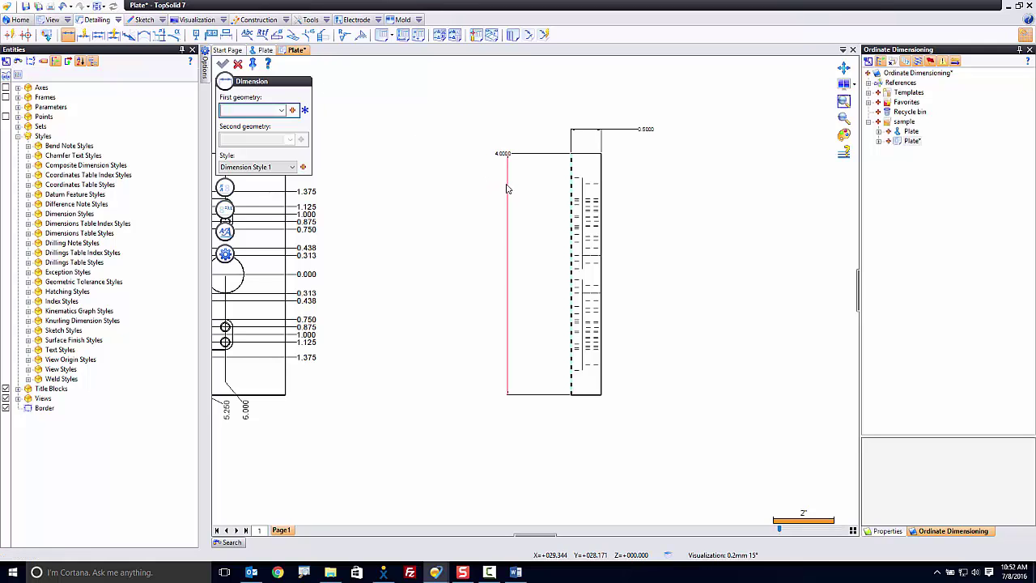
{"action": "key", "text": "Escape"}
{"action": "left_click_drag", "start_coordinate": [496, 192], "coordinate": [496, 318]}
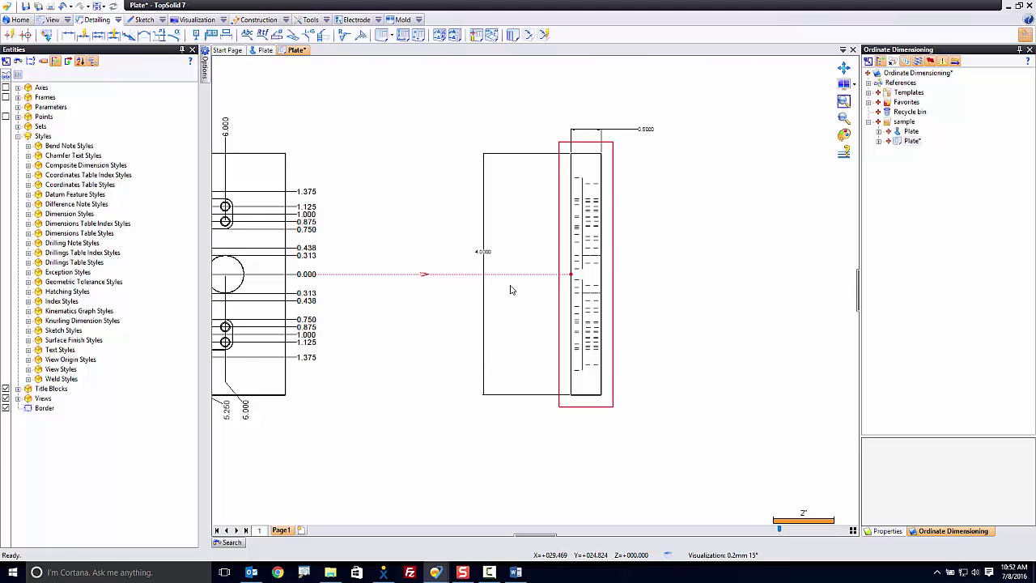
{"action": "scroll", "coordinate": [497, 259], "scroll_direction": "up", "scroll_amount": 2}
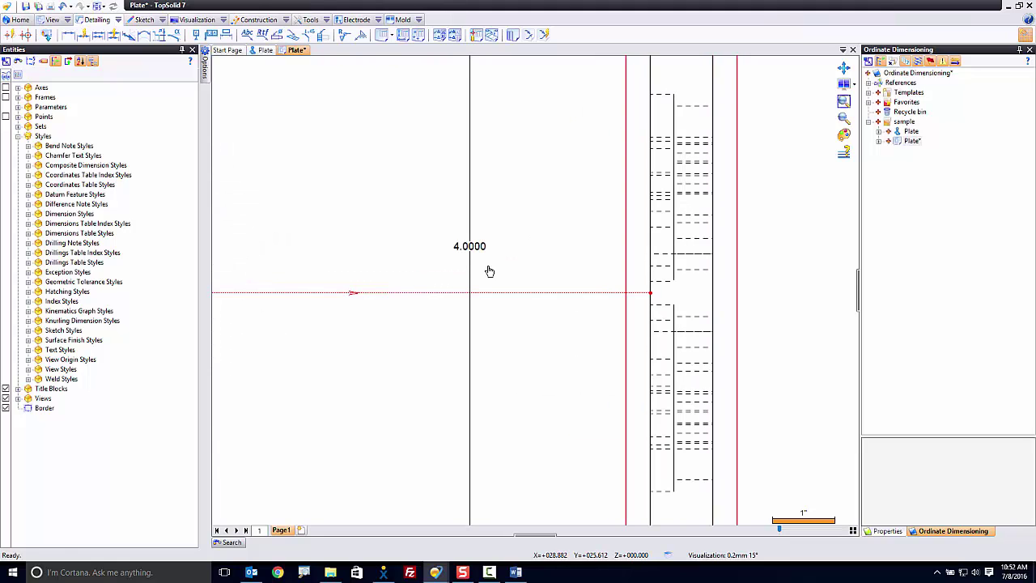
{"action": "scroll", "coordinate": [475, 354], "scroll_direction": "down", "scroll_amount": 2}
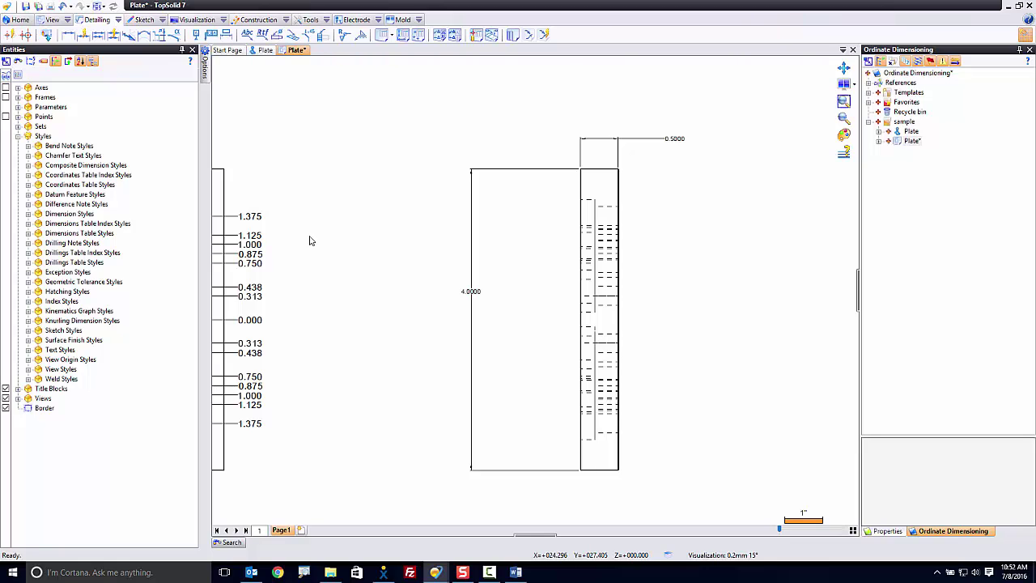
Step: Create a new dimension style named 'Important Dim 4plcs' under Dimension Styles
{"action": "double_click", "coordinate": [69, 215]}
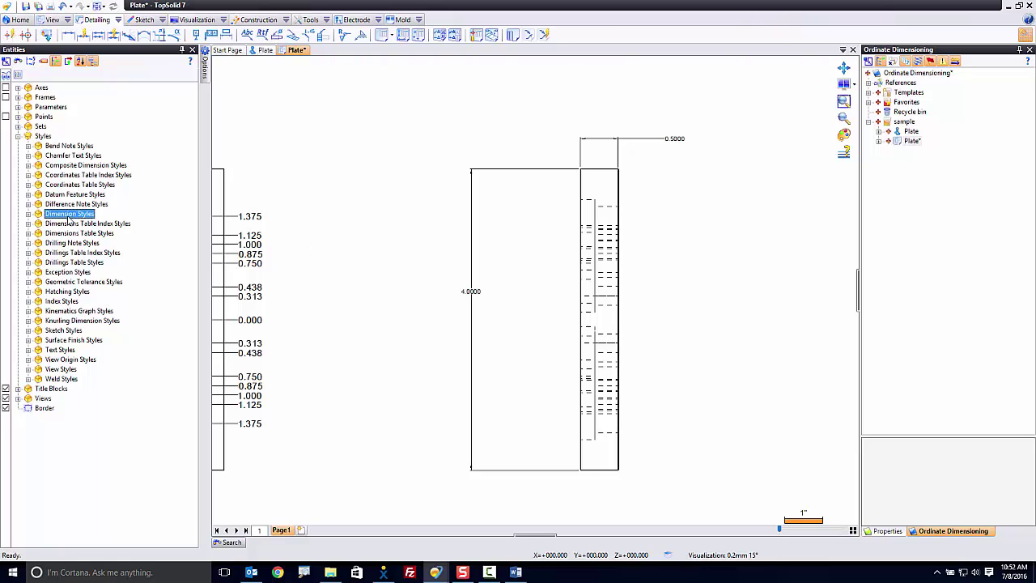
{"action": "right_click", "coordinate": [69, 216]}
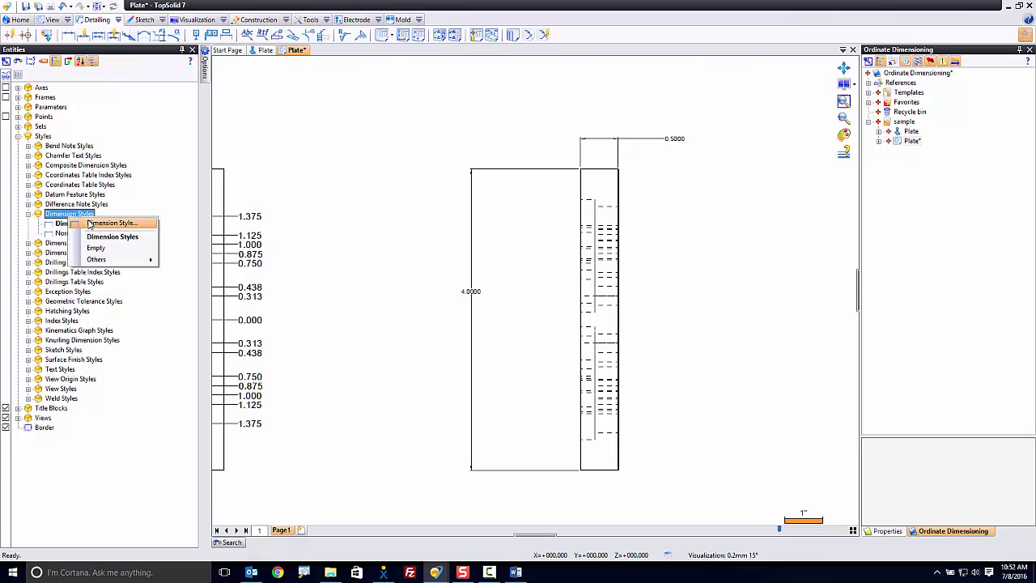
{"action": "left_click", "coordinate": [92, 223]}
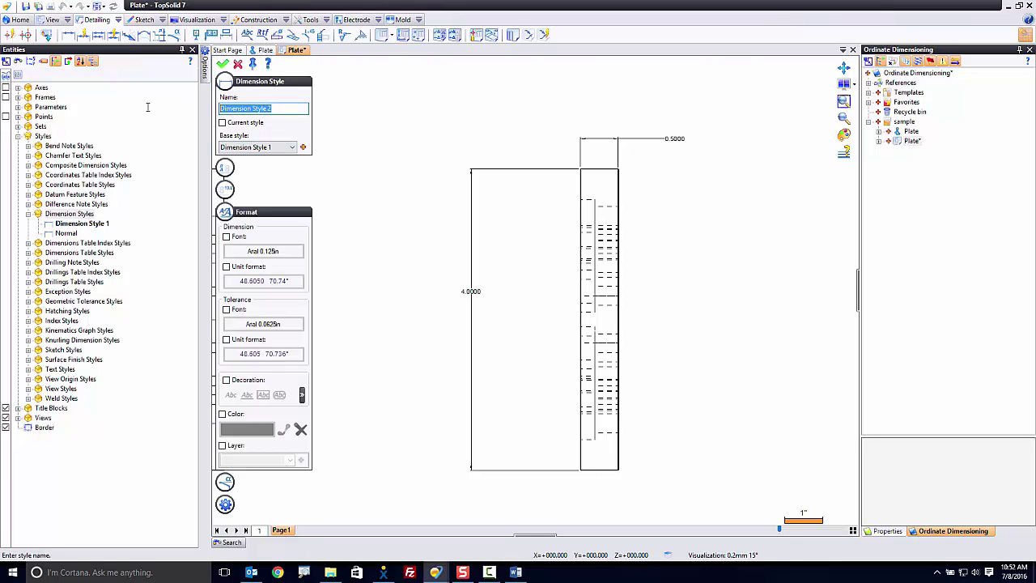
{"action": "type", "text": "Important Dim 4plcs"}
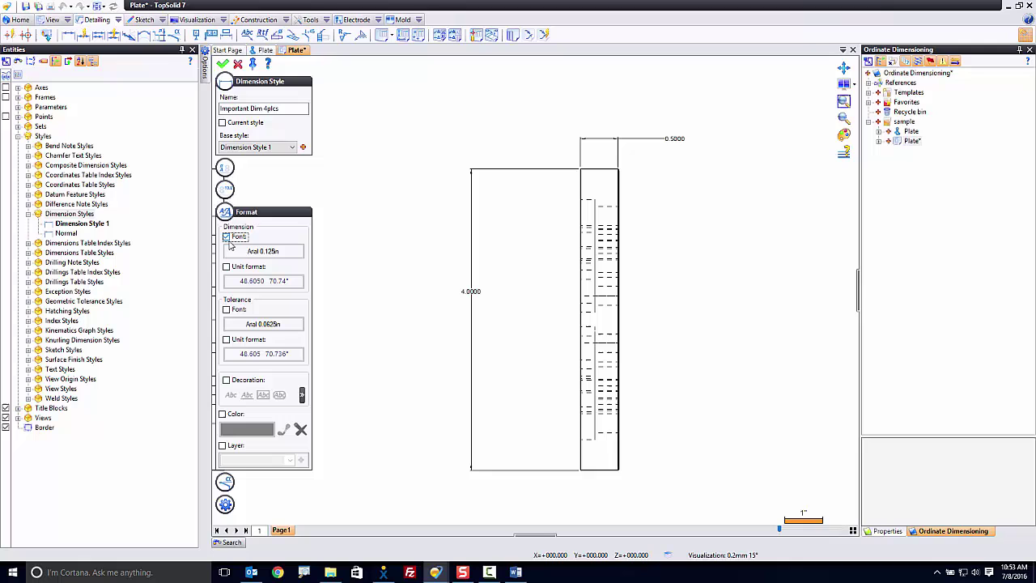
Step: Give the style a bold 0.25in dimension font
{"action": "left_click", "coordinate": [264, 250]}
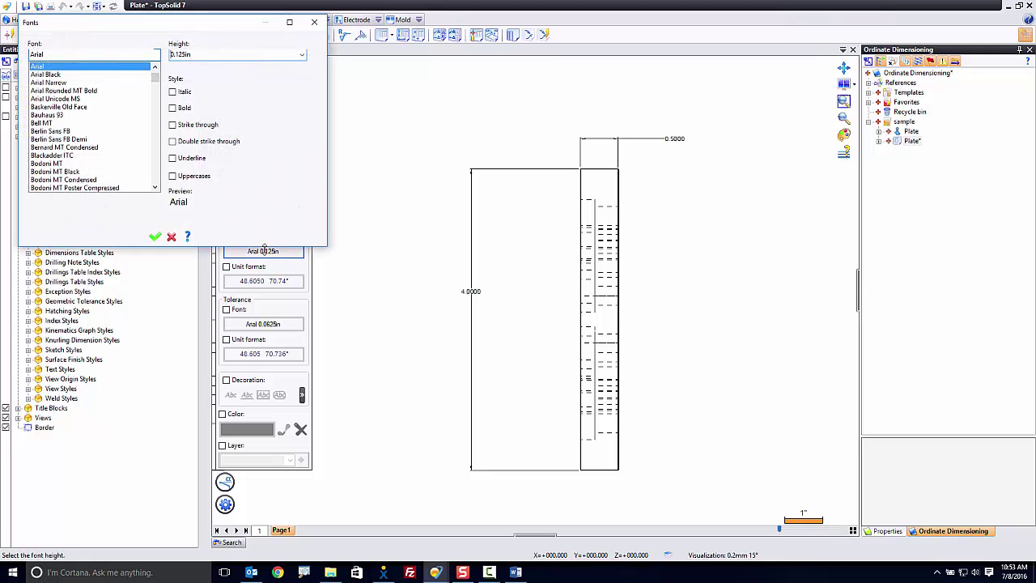
{"action": "double_click", "coordinate": [213, 55]}
{"action": "type", "text": "0.25"}
{"action": "key", "text": "Tab"}
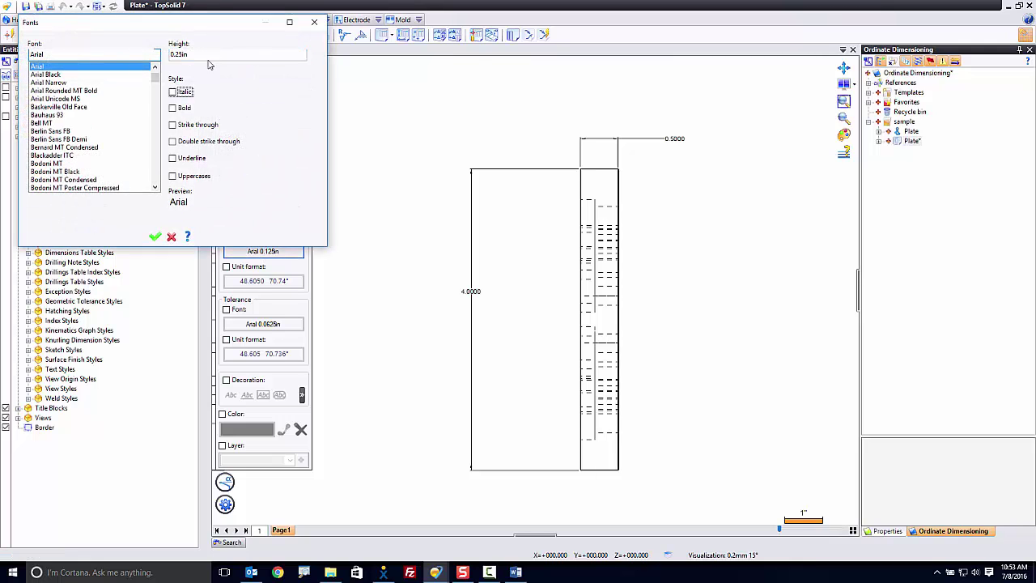
{"action": "left_click", "coordinate": [174, 109]}
{"action": "left_click", "coordinate": [153, 238]}
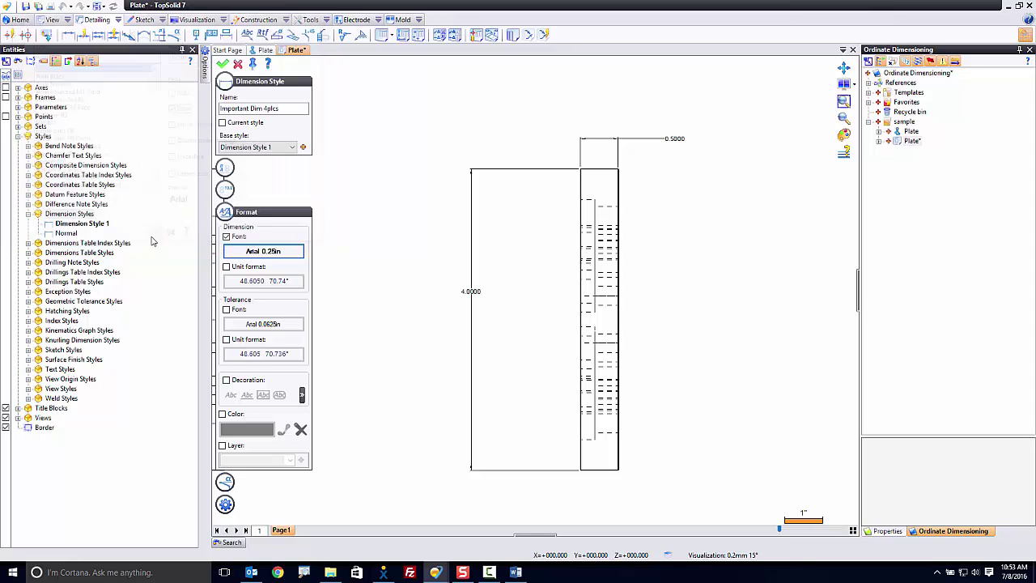
Step: Override the unit format, reviewing the Length and Angle settings, and accept
{"action": "left_click", "coordinate": [244, 280]}
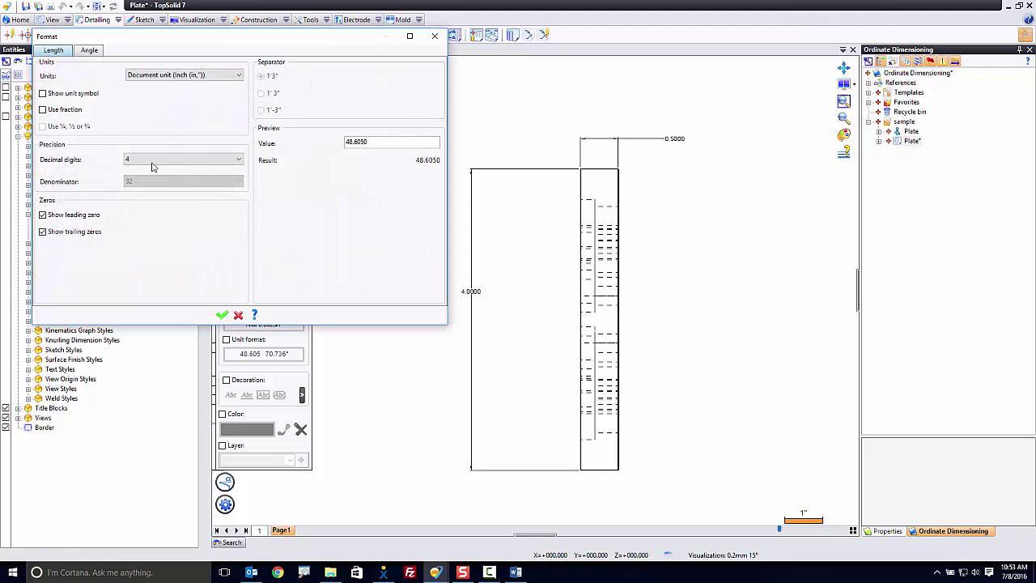
{"action": "left_click", "coordinate": [93, 51]}
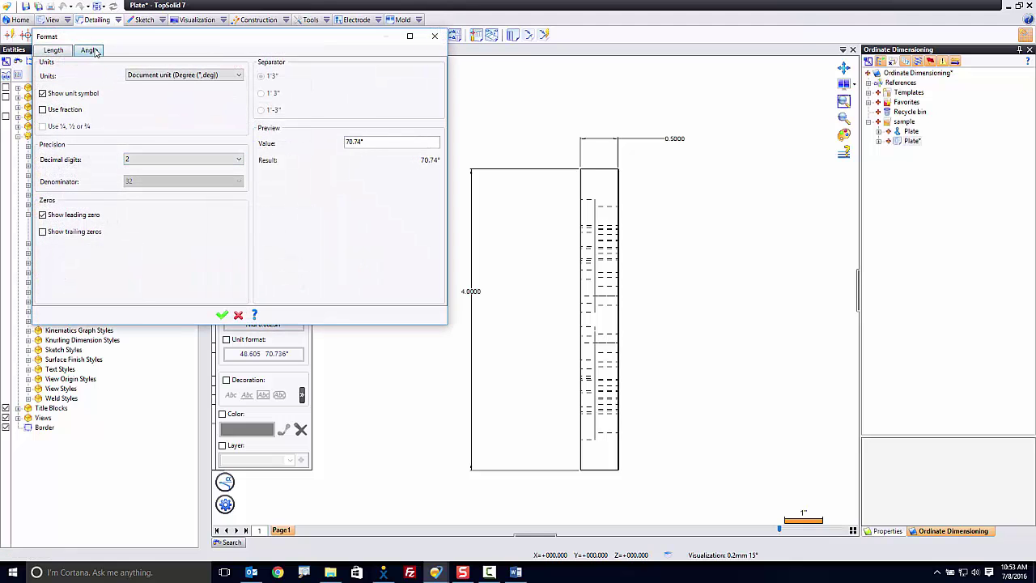
{"action": "left_click", "coordinate": [221, 314]}
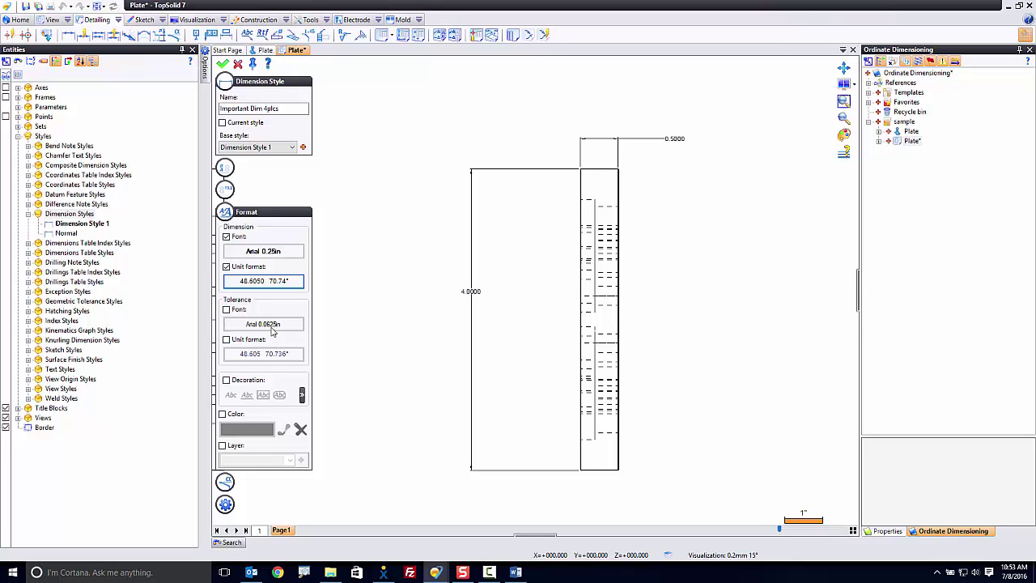
Step: Give Important Dim 4plcs framed text and blue colour, no layer override, and create it
{"action": "left_click", "coordinate": [255, 381]}
{"action": "left_click", "coordinate": [262, 395]}
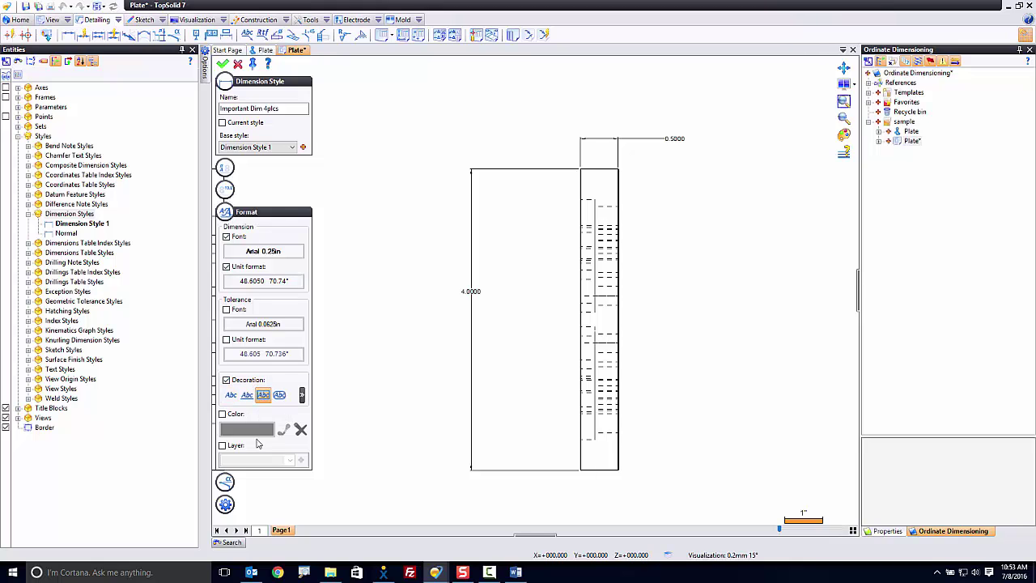
{"action": "left_click", "coordinate": [222, 413]}
{"action": "left_click", "coordinate": [236, 434]}
{"action": "left_click", "coordinate": [463, 197]}
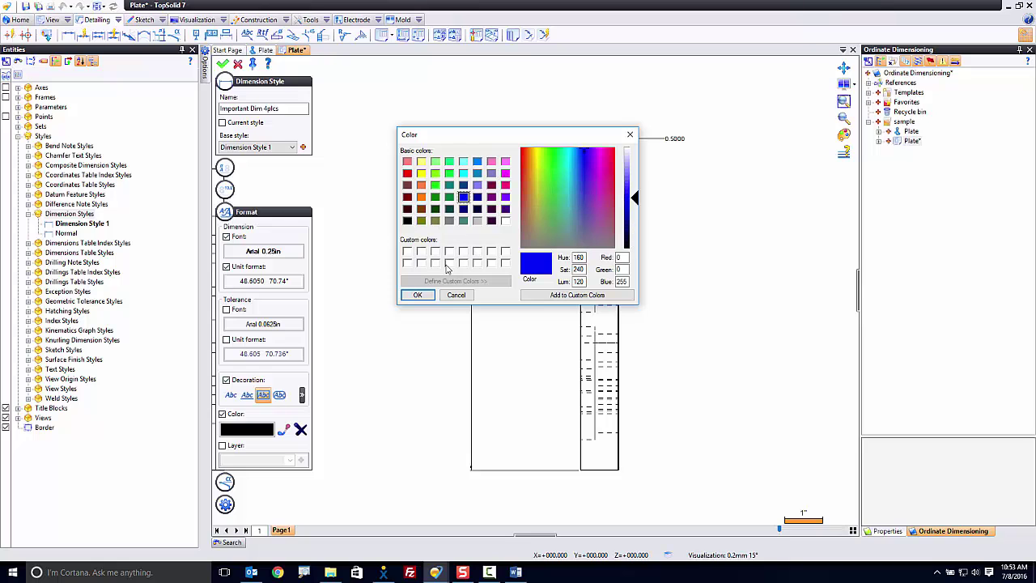
{"action": "left_click", "coordinate": [414, 295]}
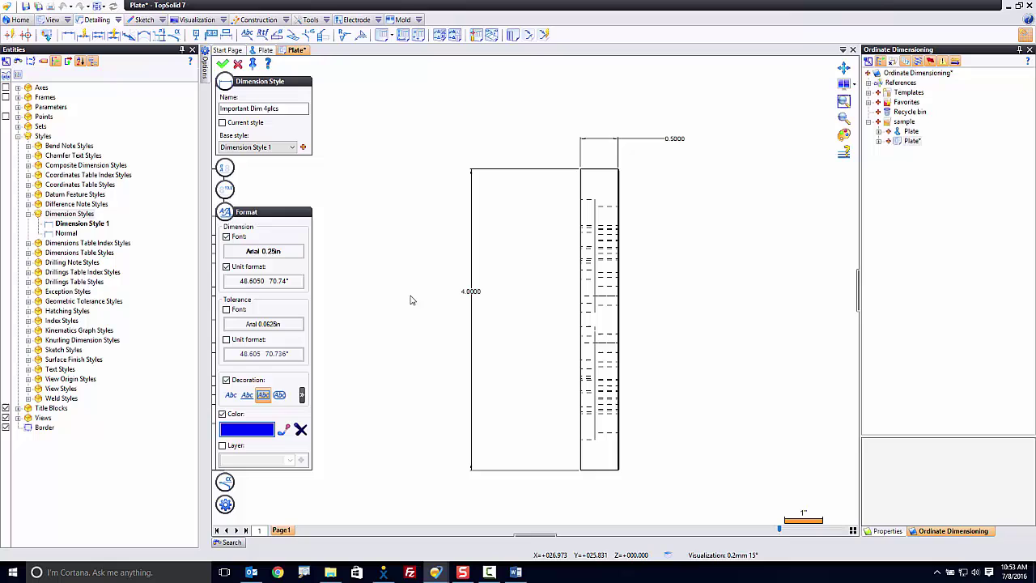
{"action": "left_click", "coordinate": [230, 447]}
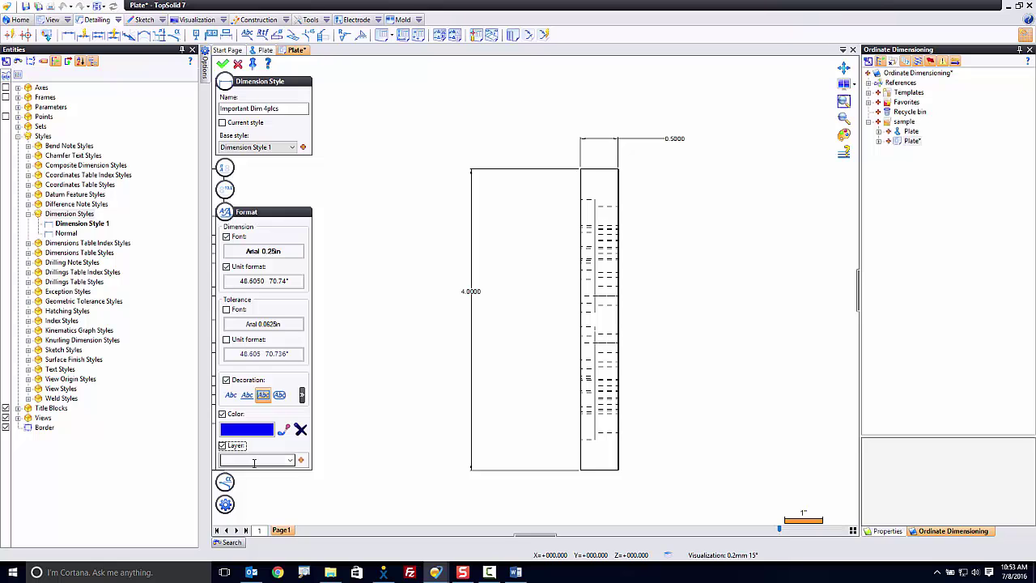
{"action": "left_click", "coordinate": [237, 448]}
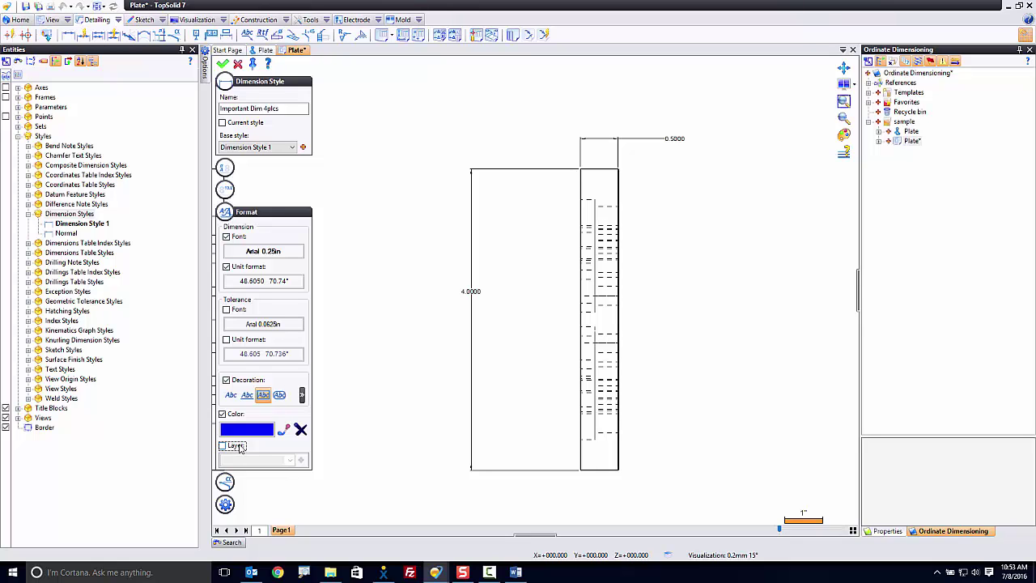
{"action": "left_click", "coordinate": [222, 63]}
Step: Close the style editor and apply Important Dim 4plcs to the 4.0000 dimension
{"action": "left_click", "coordinate": [237, 64]}
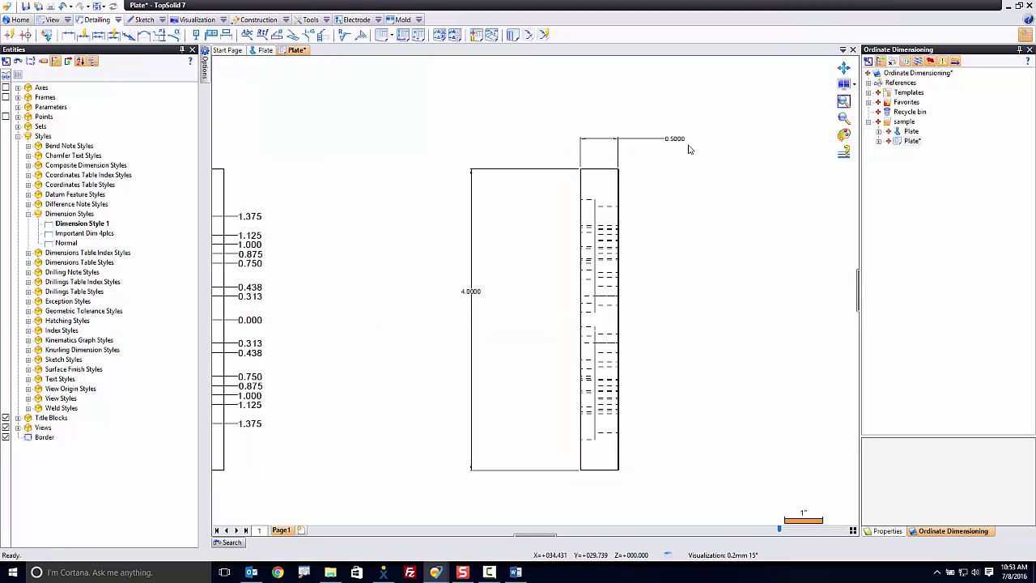
{"action": "right_click", "coordinate": [475, 295]}
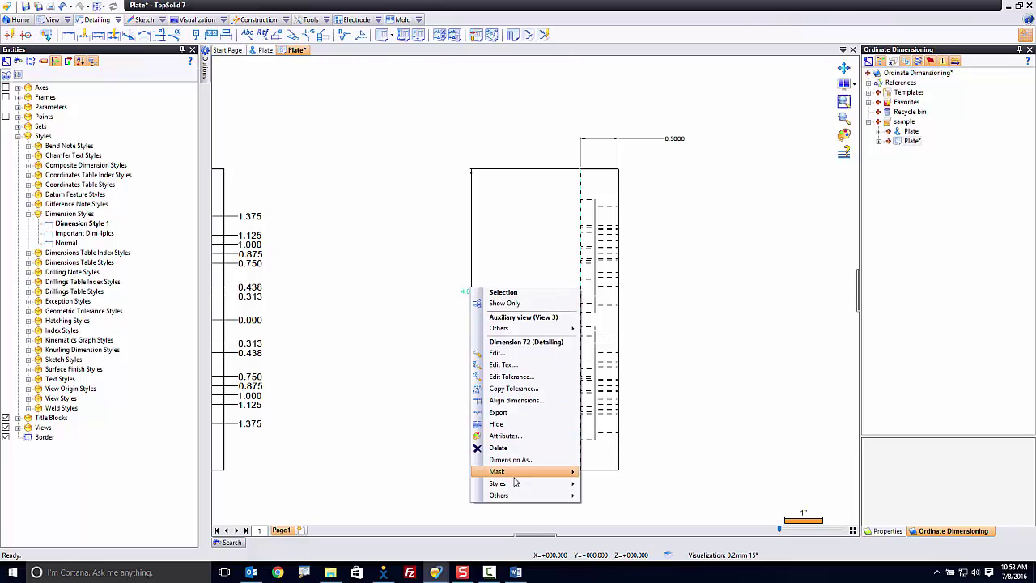
{"action": "mouse_move", "coordinate": [518, 485]}
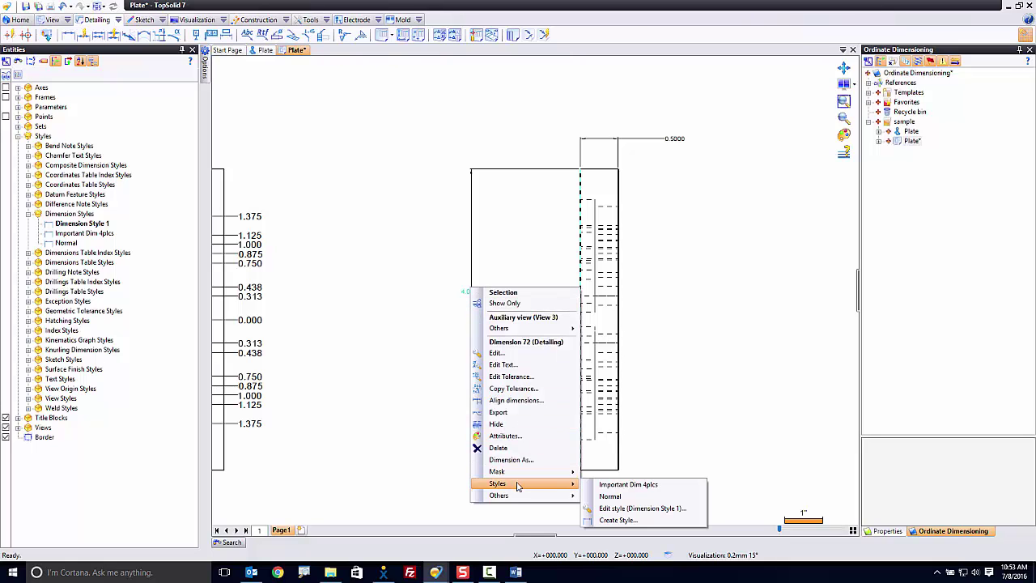
{"action": "left_click", "coordinate": [647, 486]}
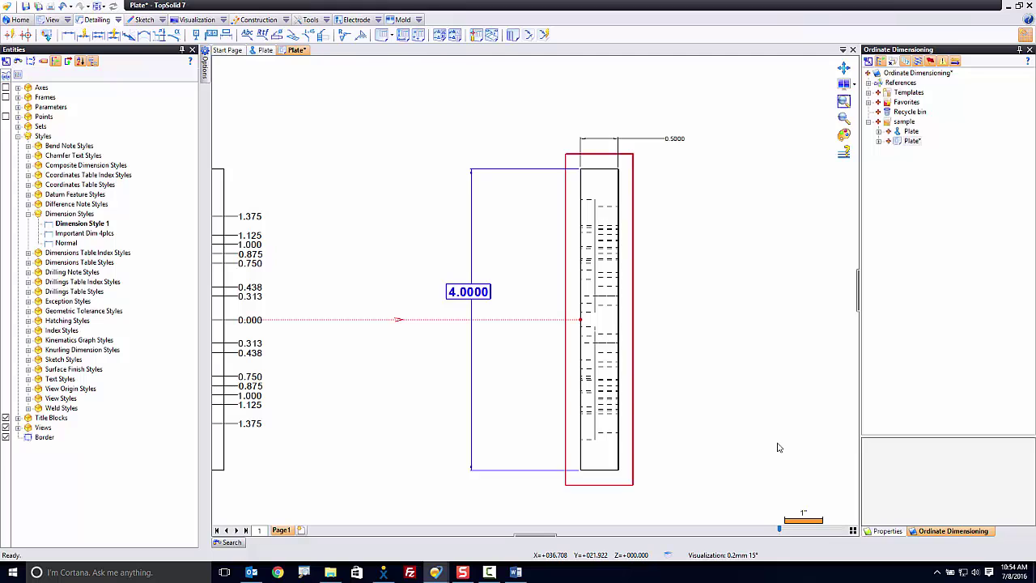
{"action": "scroll", "coordinate": [547, 226], "scroll_direction": "down", "scroll_amount": 2}
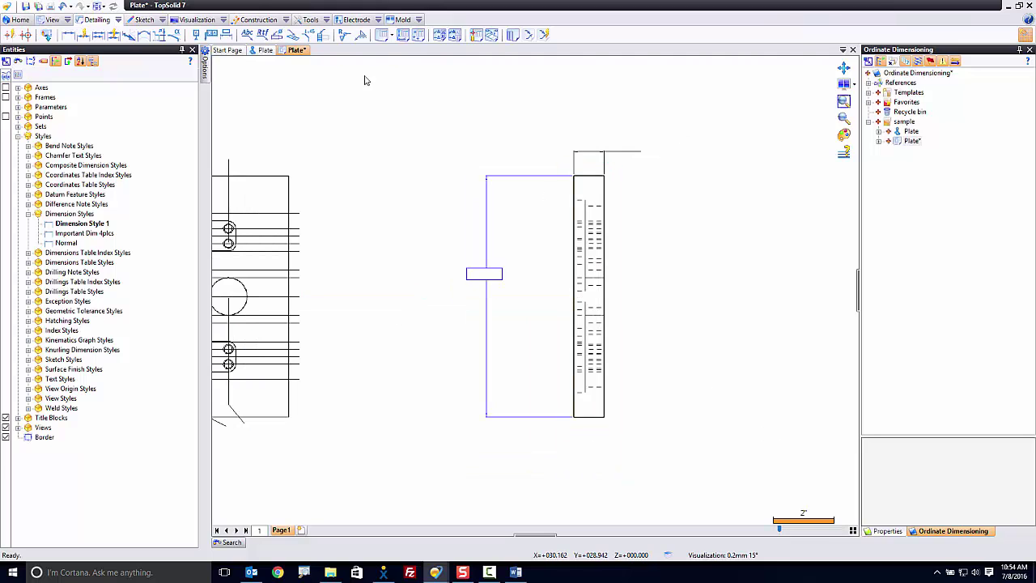
Step: Add a 90° corner angle dimension in the Important Dim 4plcs style
{"action": "left_click", "coordinate": [68, 35]}
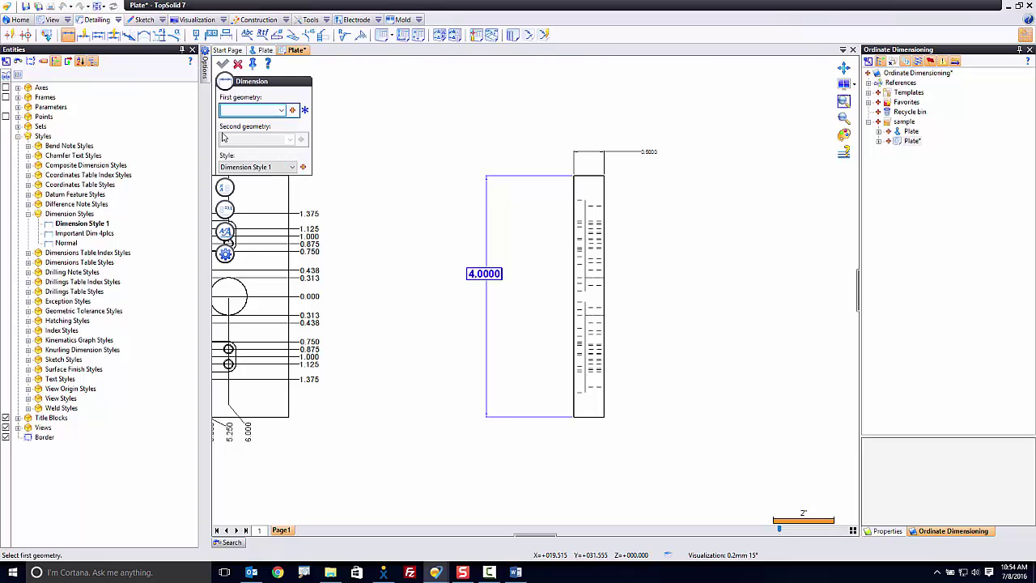
{"action": "left_click", "coordinate": [260, 169]}
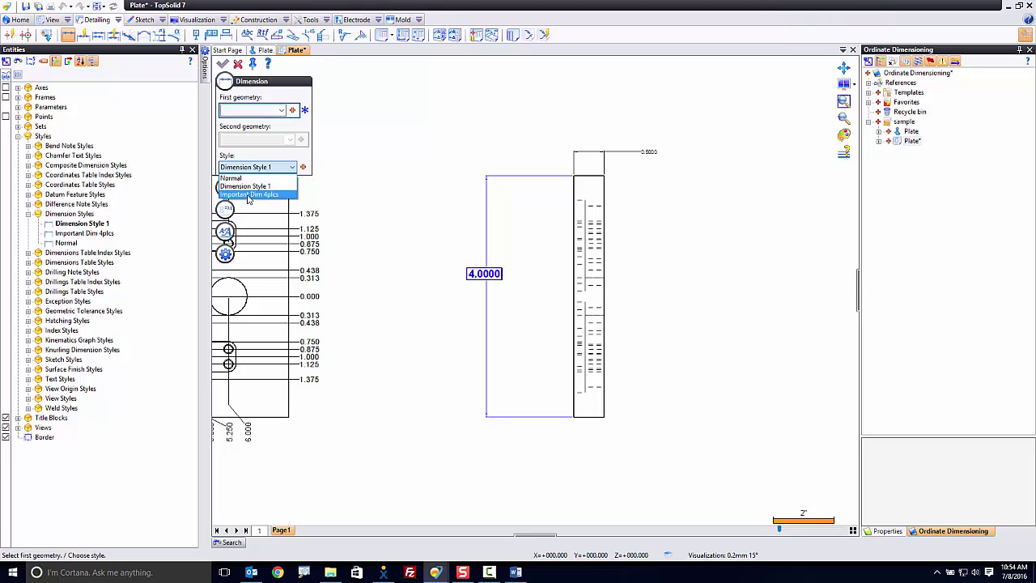
{"action": "left_click", "coordinate": [248, 200]}
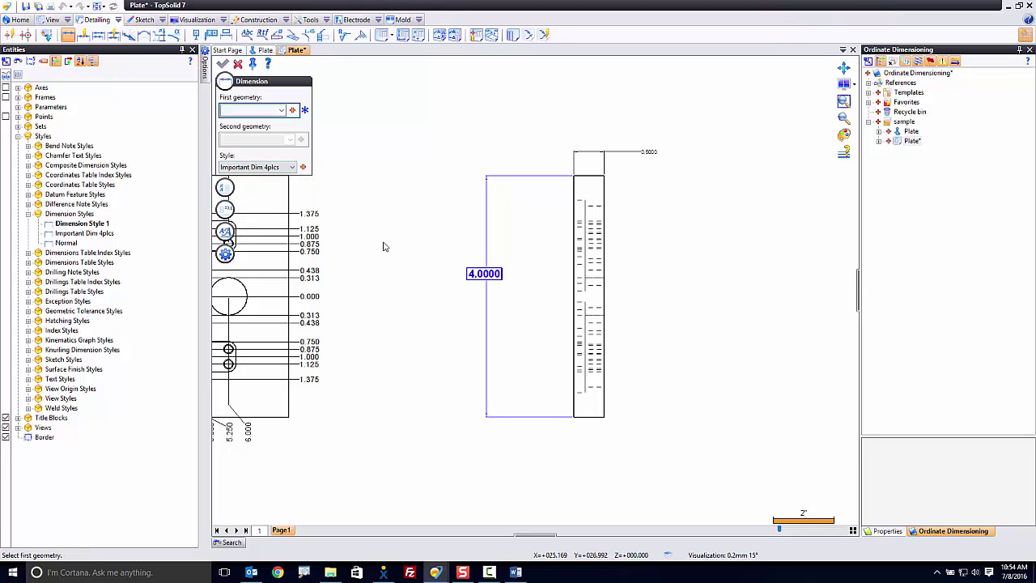
{"action": "left_click", "coordinate": [598, 417]}
{"action": "left_click", "coordinate": [604, 409]}
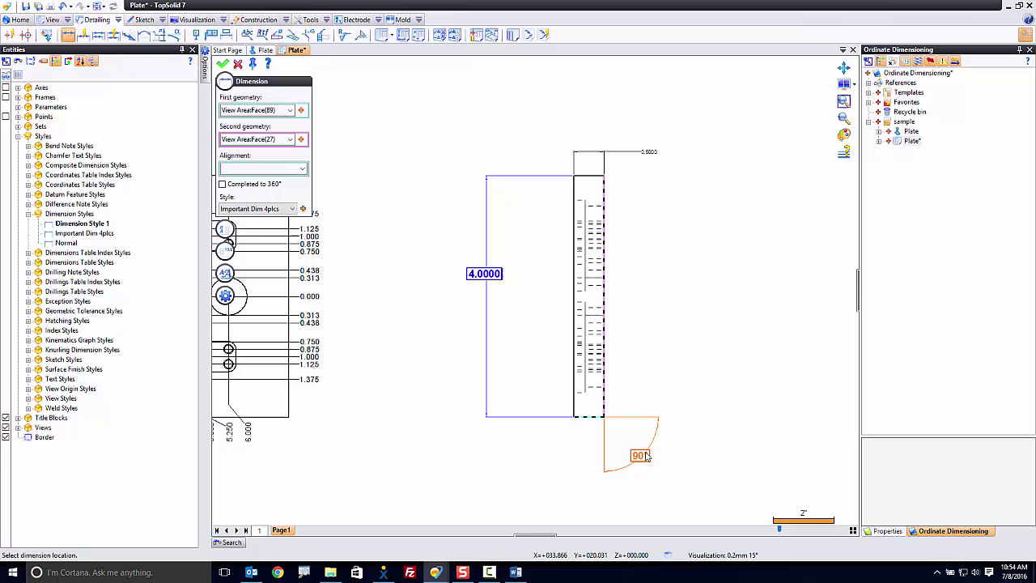
{"action": "left_click", "coordinate": [644, 458]}
Step: Dimension the lower view's bottom edge as 8.0000, placed above the view
{"action": "scroll", "coordinate": [666, 282], "scroll_direction": "down", "scroll_amount": 2}
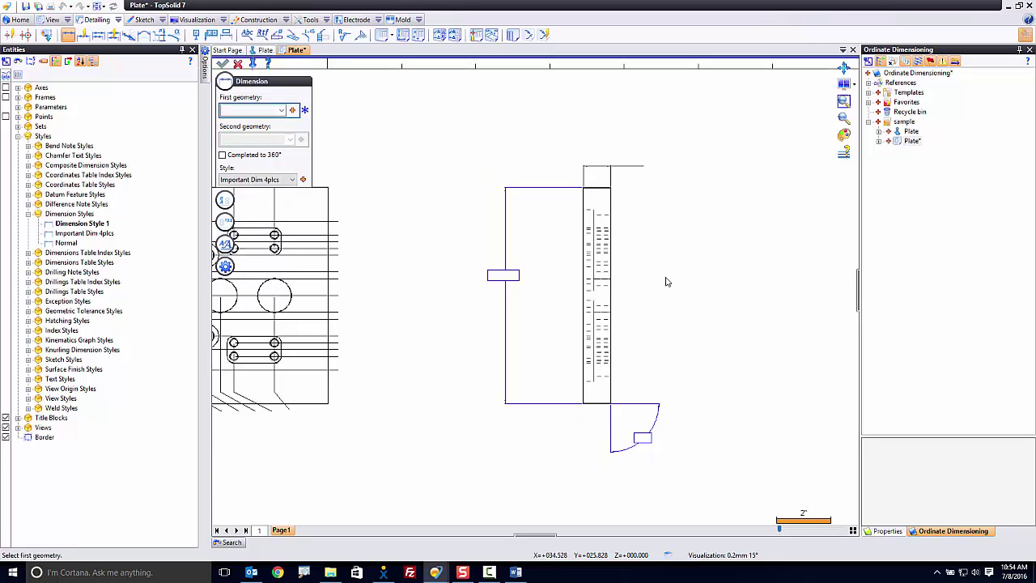
{"action": "scroll", "coordinate": [567, 348], "scroll_direction": "up", "scroll_amount": 1}
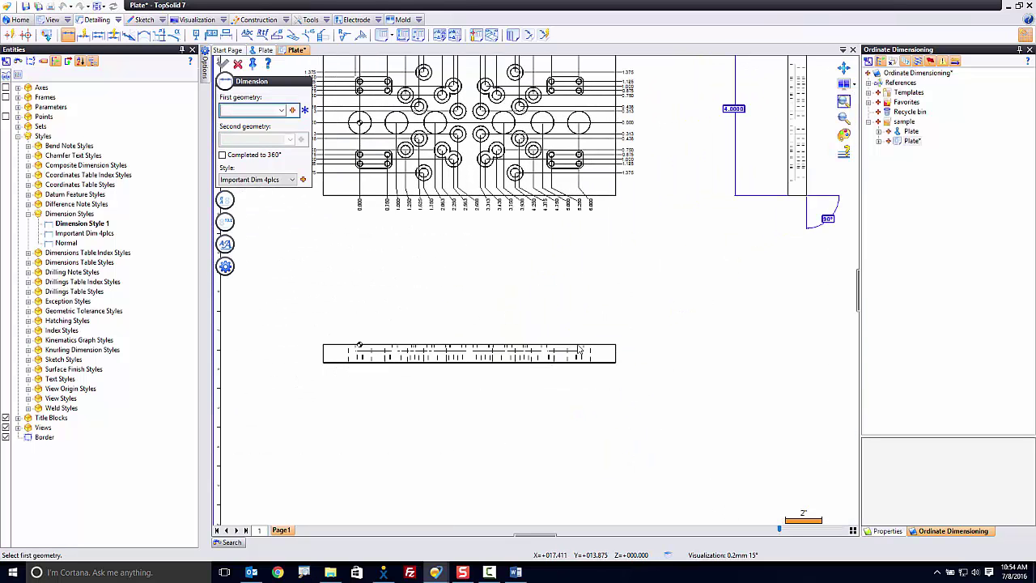
{"action": "left_click", "coordinate": [596, 350]}
{"action": "left_click", "coordinate": [689, 314]}
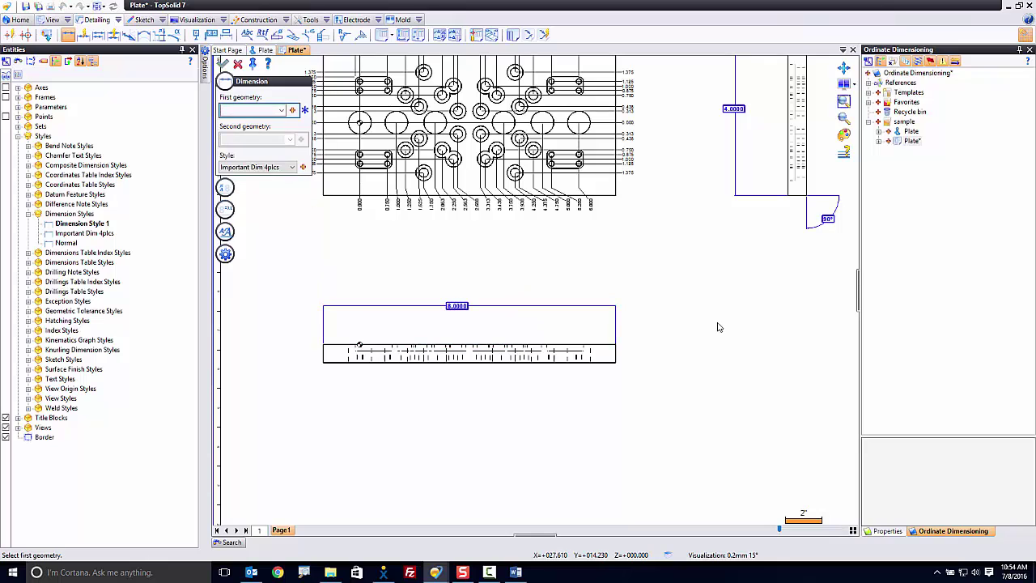
Step: Switch new dimensions back to Dimension Style 1 and pick the lower view's right edge
{"action": "left_click", "coordinate": [275, 166]}
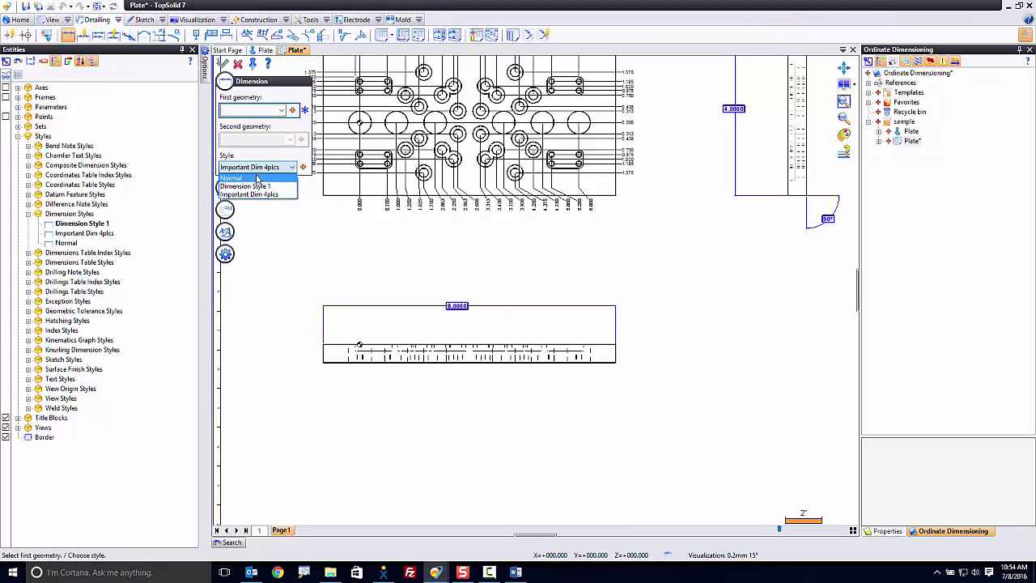
{"action": "left_click", "coordinate": [257, 175]}
{"action": "left_click", "coordinate": [259, 168]}
{"action": "left_click", "coordinate": [246, 185]}
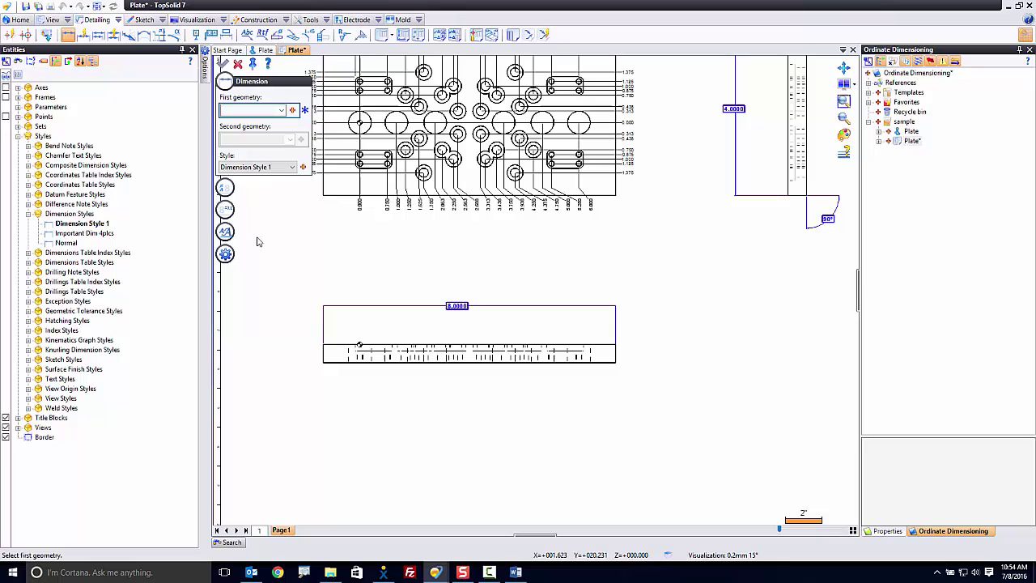
{"action": "left_click", "coordinate": [617, 353]}
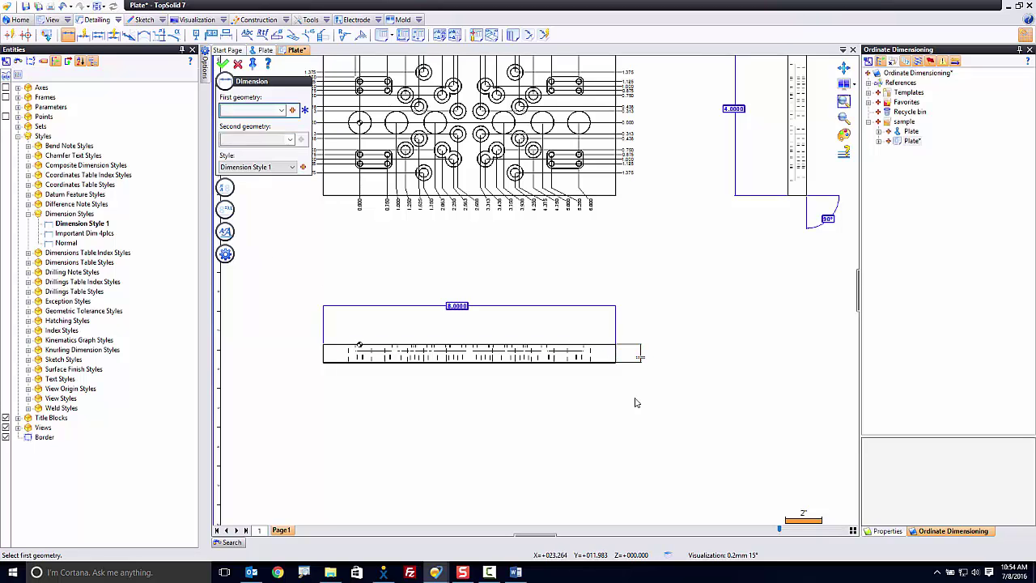